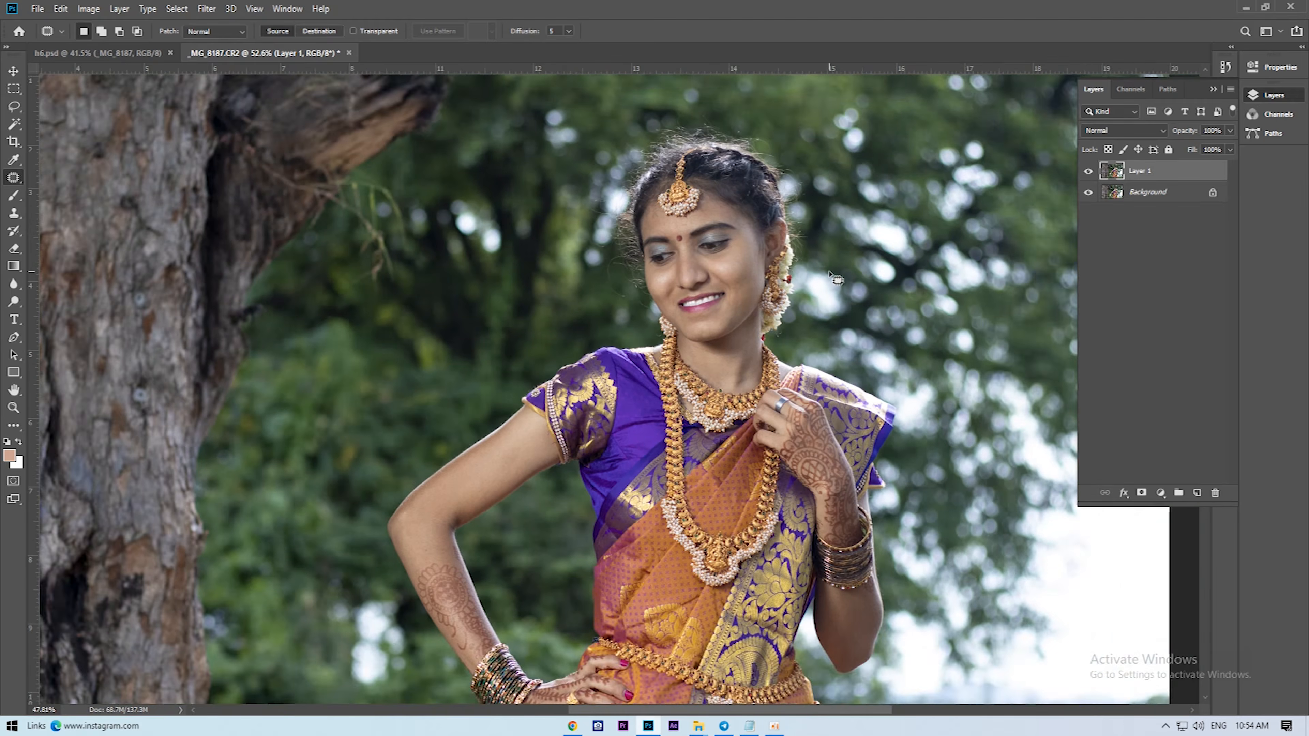
# - Select the shadowed jaw skin with the Magic Wand at tolerance 5 and extend the selection to similar tones
pyautogui.click(14, 125)
pyautogui.click(69, 137)
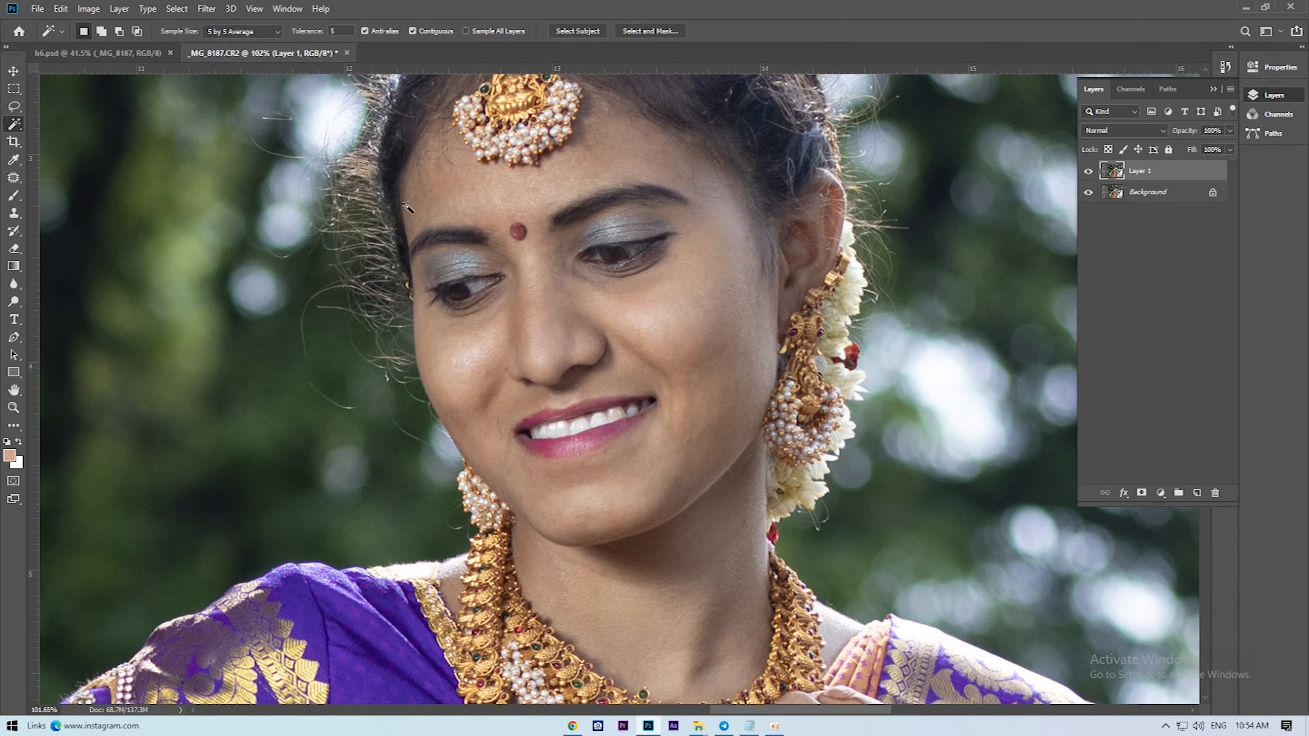
pyautogui.scroll(2, 642, 289)
pyautogui.scroll(1, 523, 337)
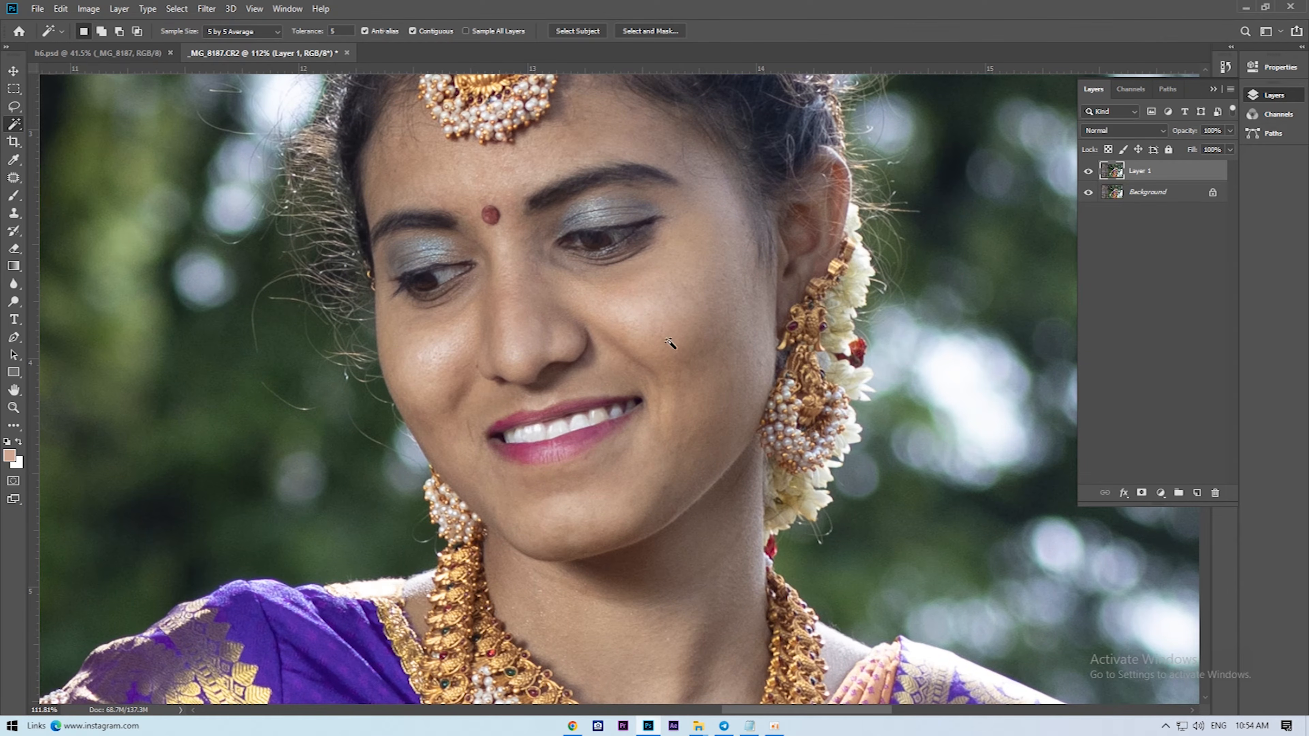
pyautogui.click(687, 503)
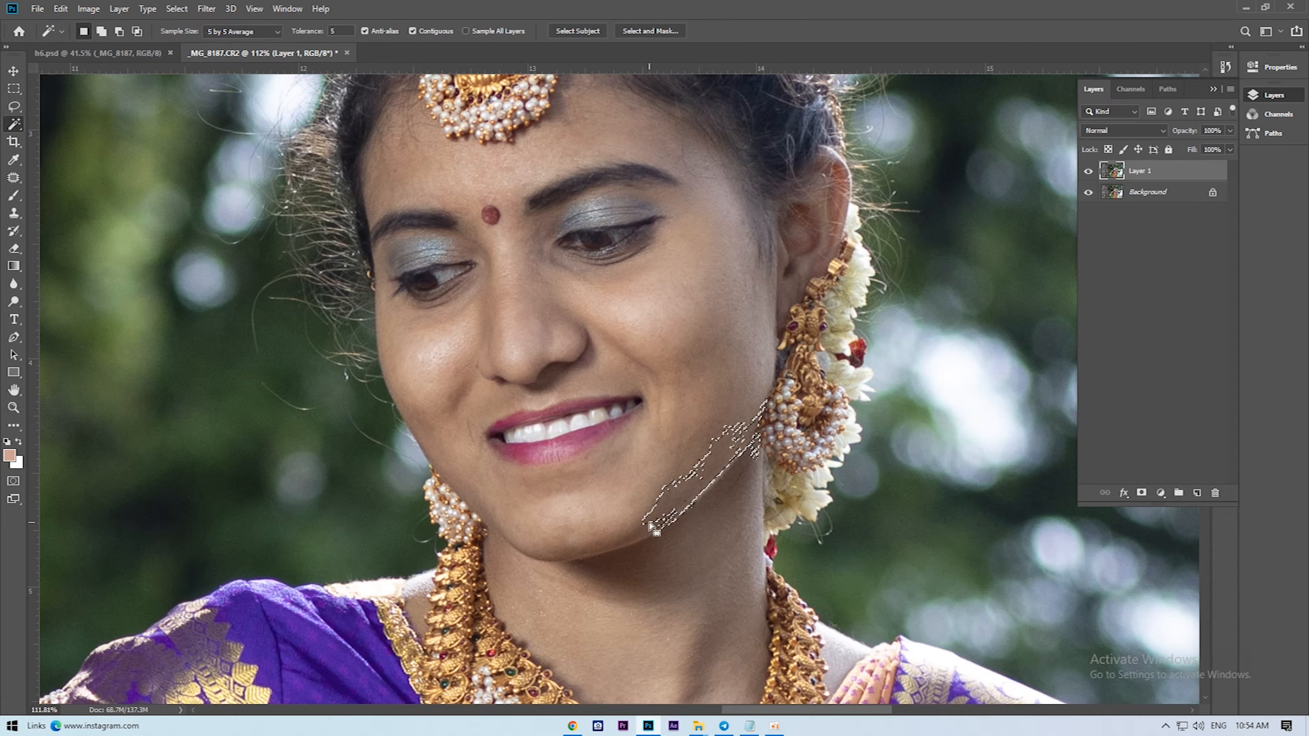
pyautogui.hotkey('ctrl', 'd')
pyautogui.click(685, 497)
pyautogui.rightClick(691, 489)
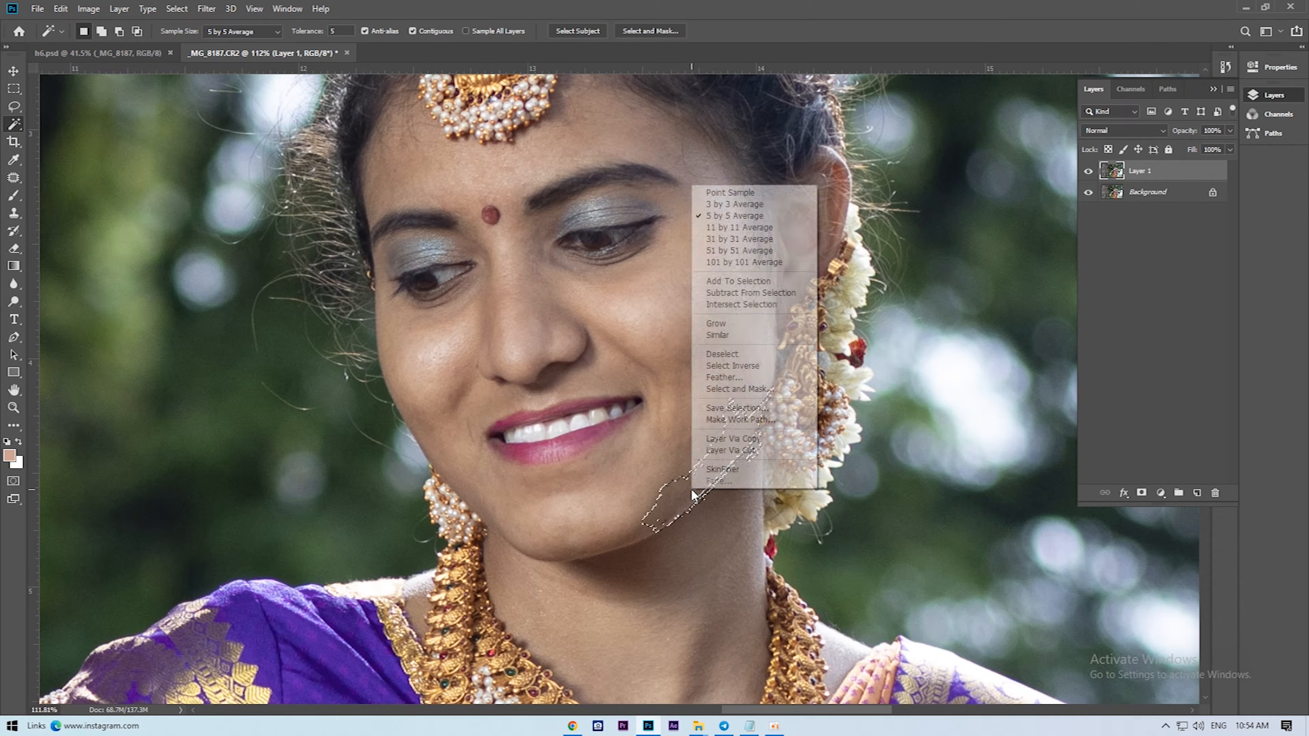
pyautogui.click(718, 335)
pyautogui.scroll(-5, 686, 428)
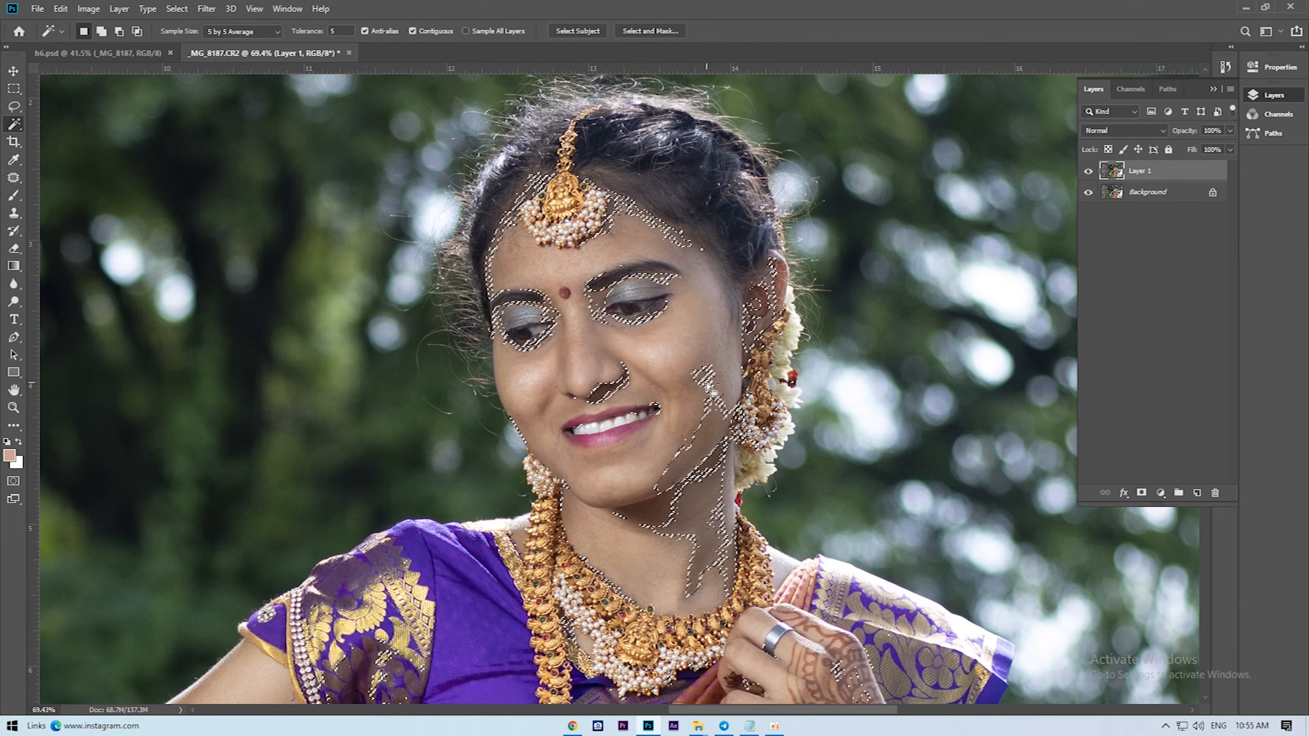
# - Feather the selection of the shadowed skin areas
pyautogui.scroll(4, 682, 439)
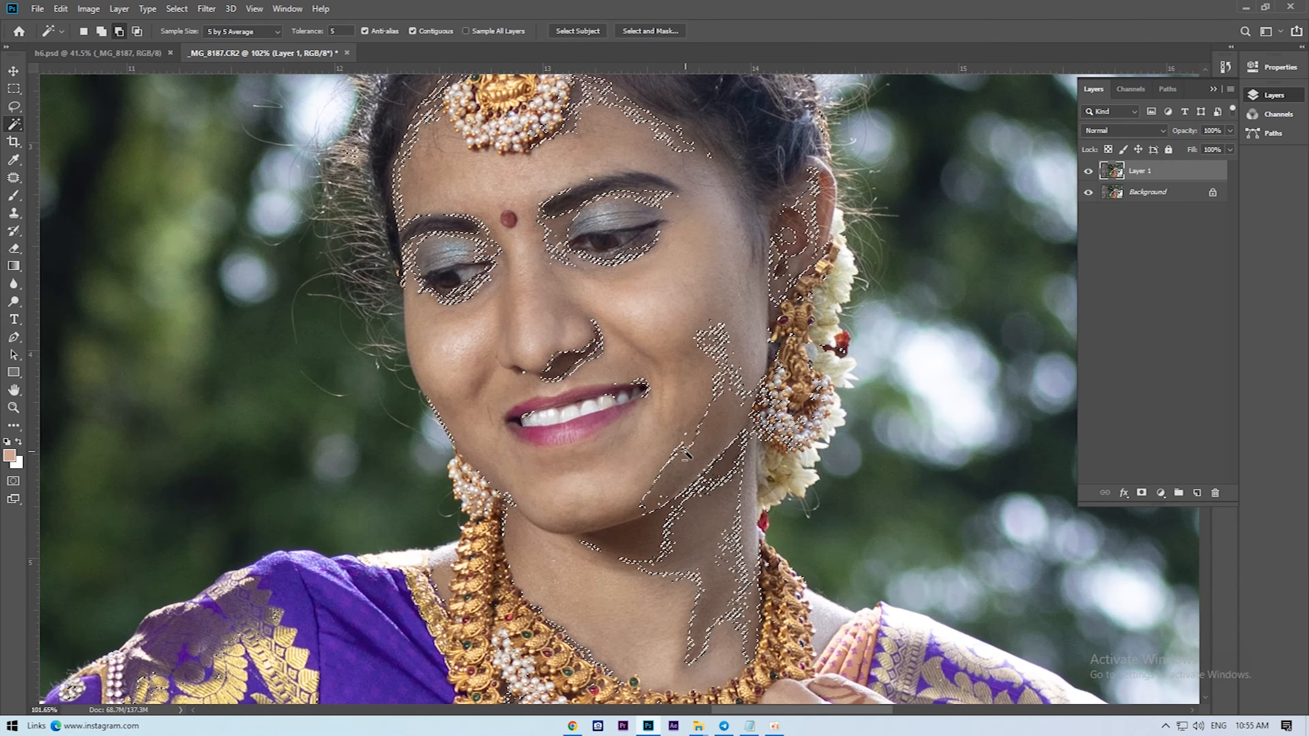
pyautogui.rightClick(700, 452)
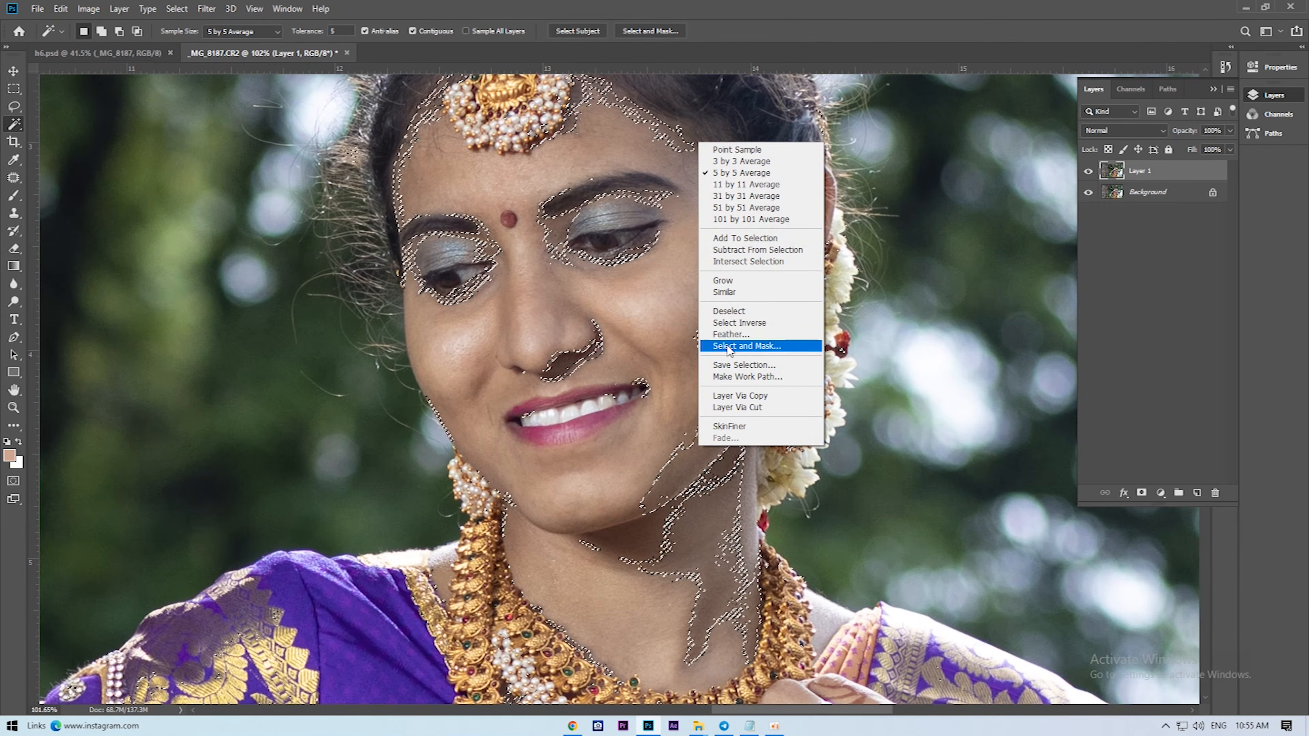
pyautogui.click(731, 334)
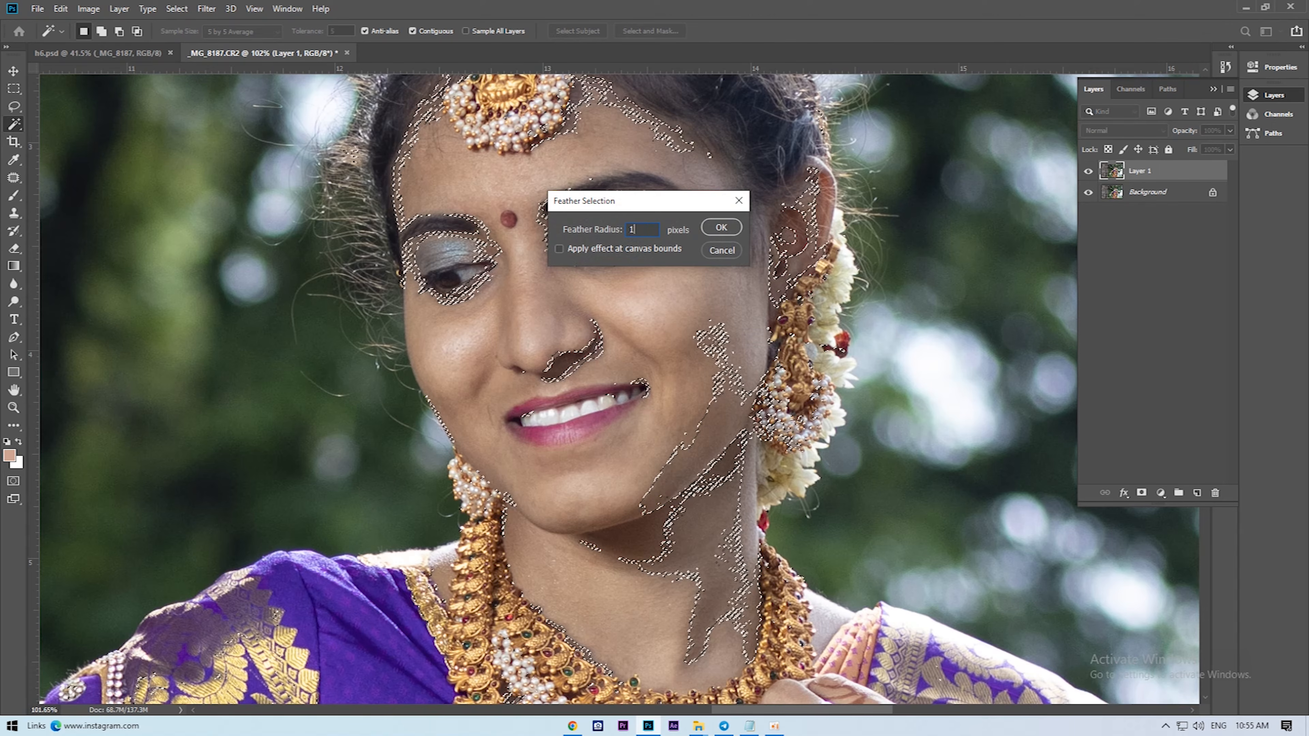
pyautogui.press('Return')
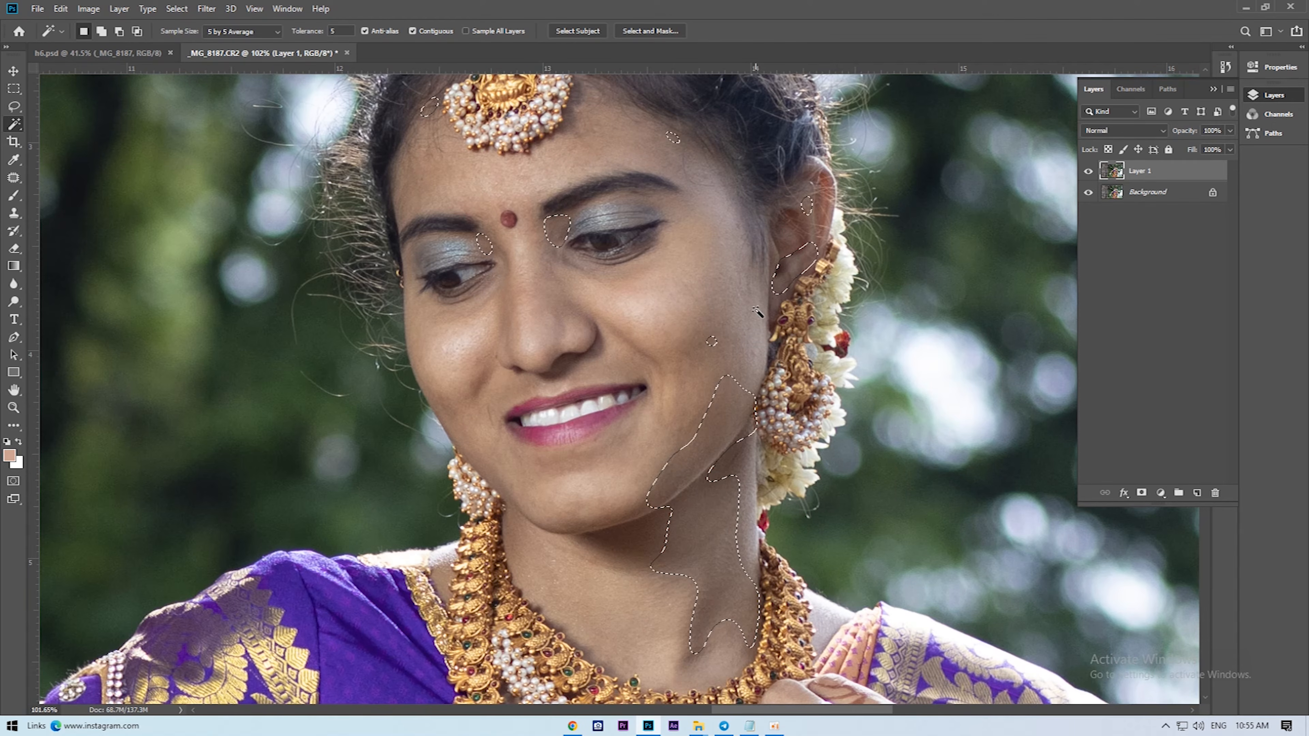
pyautogui.scroll(-3, 610, 235)
pyautogui.scroll(4, 631, 234)
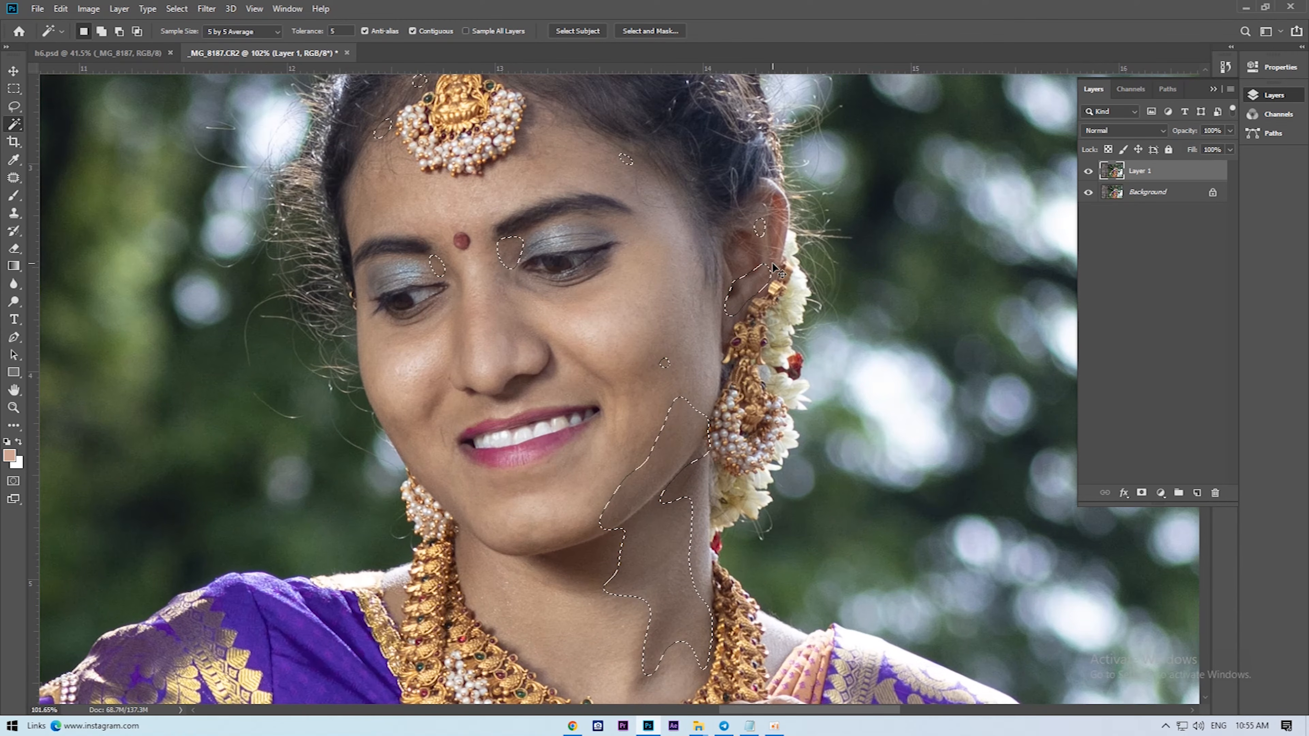
# - Copy the feathered skin selection to a new layer, check it in isolation, and leave only the Background hidden
pyautogui.hotkey('ctrl', 'j')
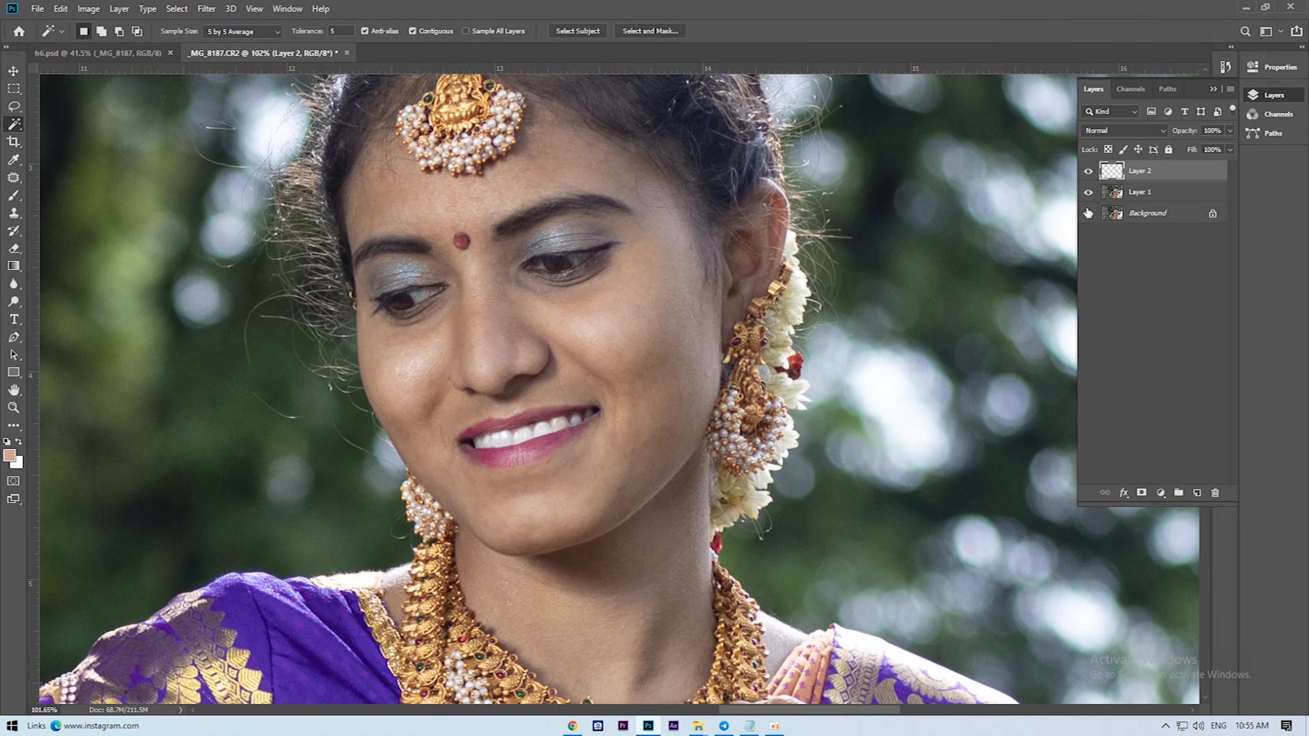
pyautogui.moveTo(1089, 213); pyautogui.dragTo(1089, 192)
pyautogui.scroll(-3, 659, 238)
pyautogui.scroll(-3, 663, 247)
pyautogui.scroll(4, 713, 273)
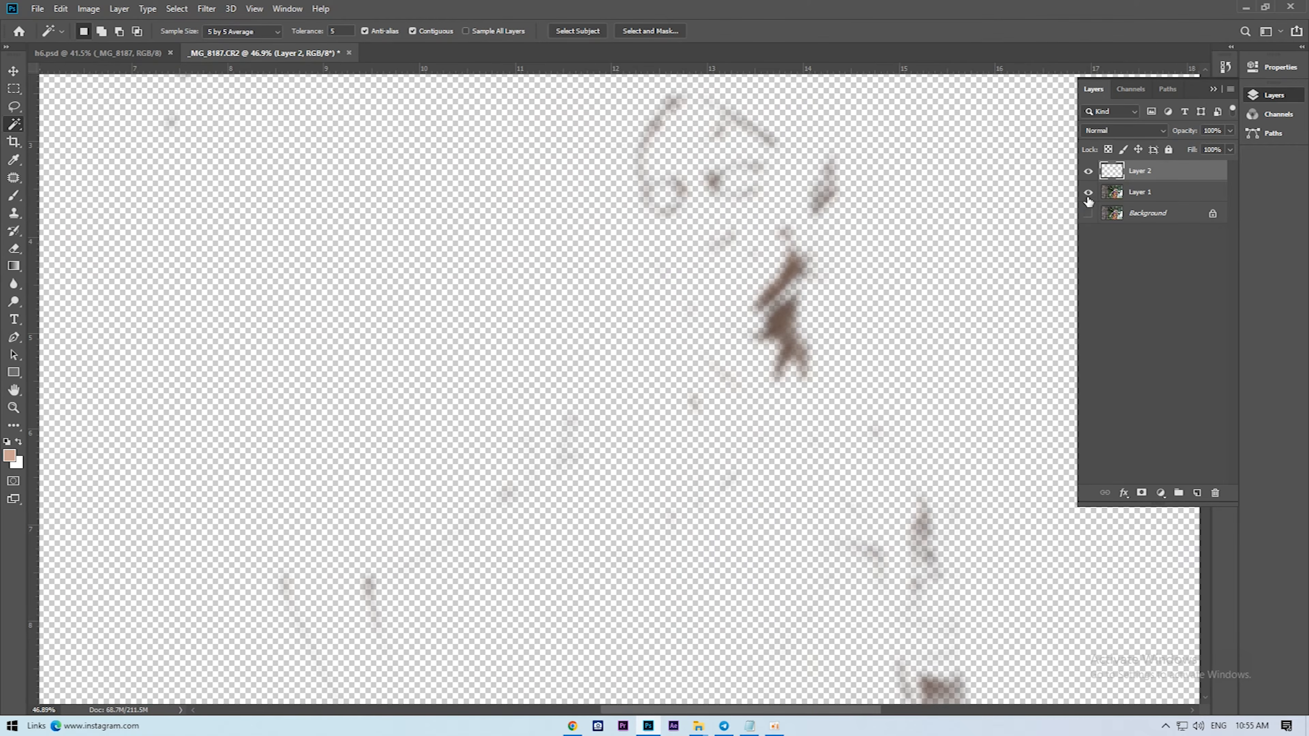
pyautogui.scroll(1, 979, 202)
pyautogui.scroll(3, 975, 198)
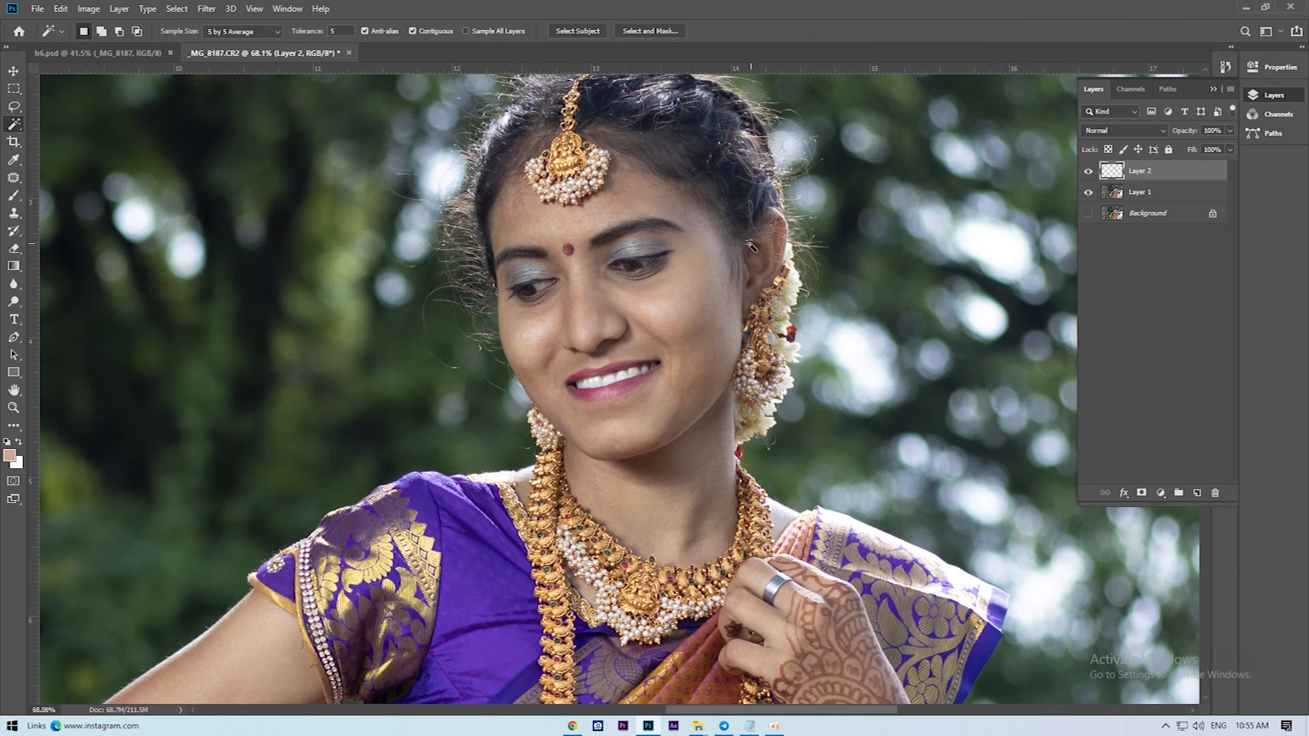
# - Set the copied skin layer to Screen blend mode with its fill at 37%
pyautogui.click(15, 71)
pyautogui.click(1135, 134)
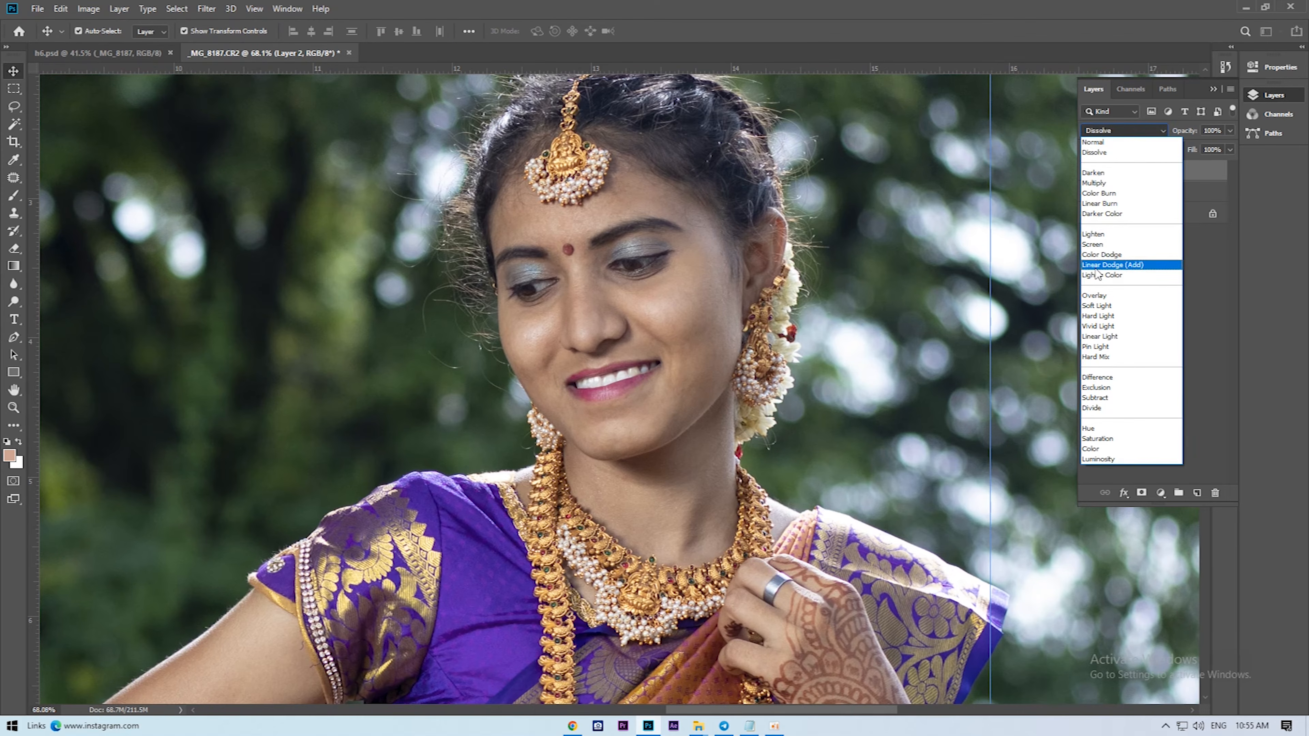
pyautogui.click(1096, 247)
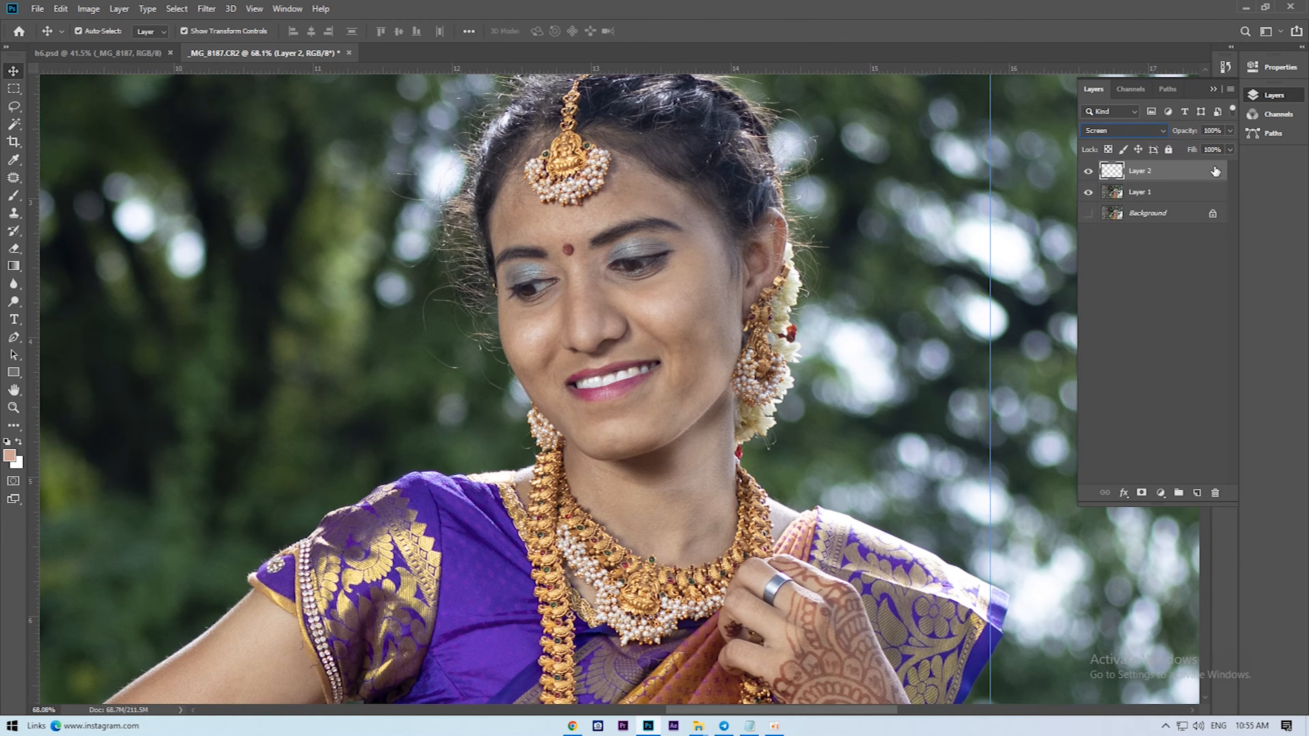
pyautogui.click(1230, 149)
pyautogui.click(1203, 165)
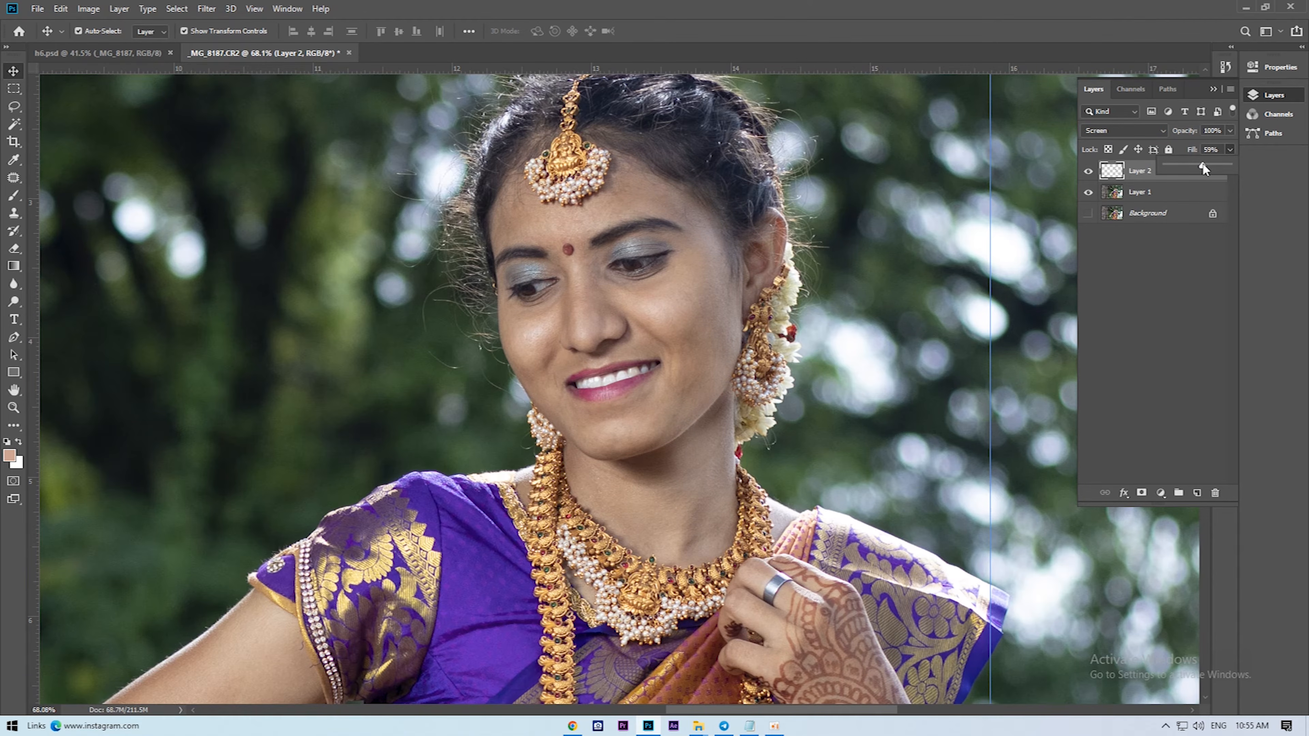
pyautogui.moveTo(1199, 164); pyautogui.dragTo(1189, 165)
# - Review the brightened skin at different zoom levels and delete the Screen-blended Layer 2
pyautogui.scroll(-5, 635, 265)
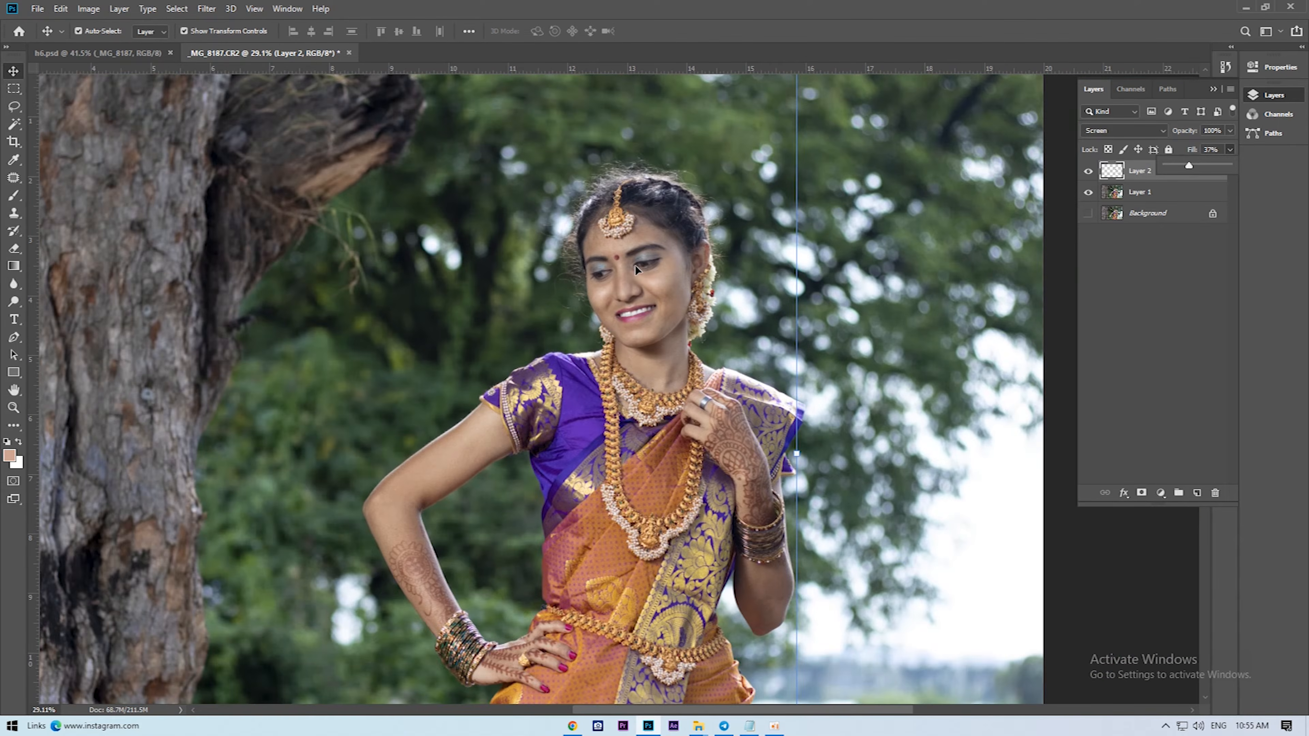
pyautogui.scroll(6, 740, 271)
pyautogui.click(1114, 175)
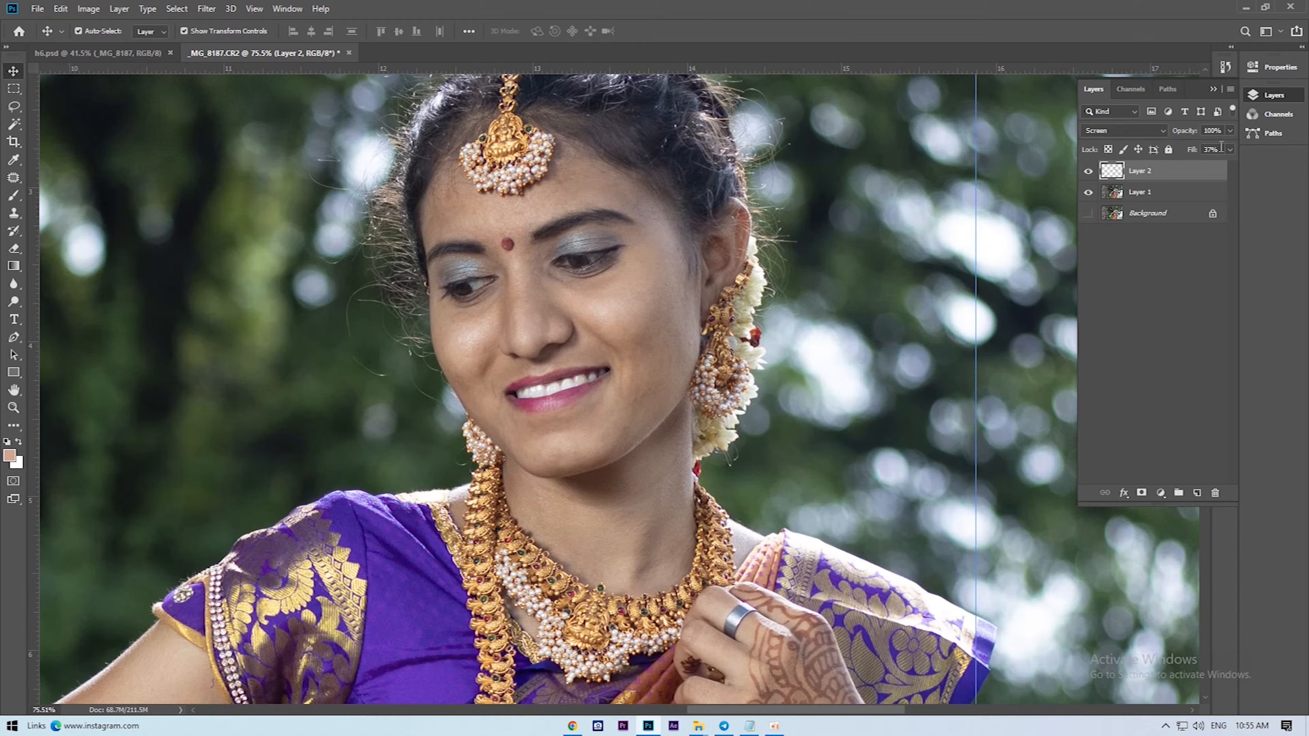
pyautogui.click(1230, 149)
pyautogui.scroll(-4, 700, 263)
pyautogui.press('Delete')
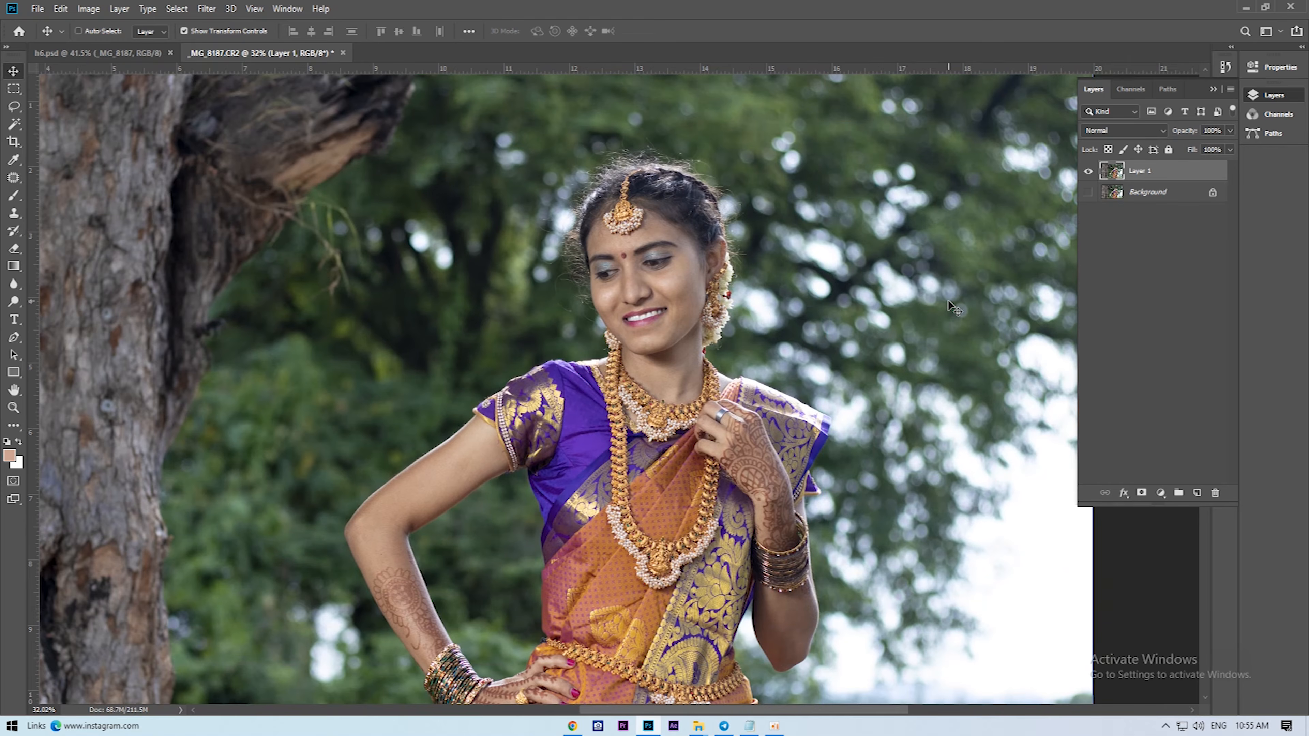
# - Add a new empty layer above Layer 1
pyautogui.scroll(5, 736, 205)
pyautogui.rightClick(723, 266)
pyautogui.click(723, 268)
pyautogui.click(1196, 493)
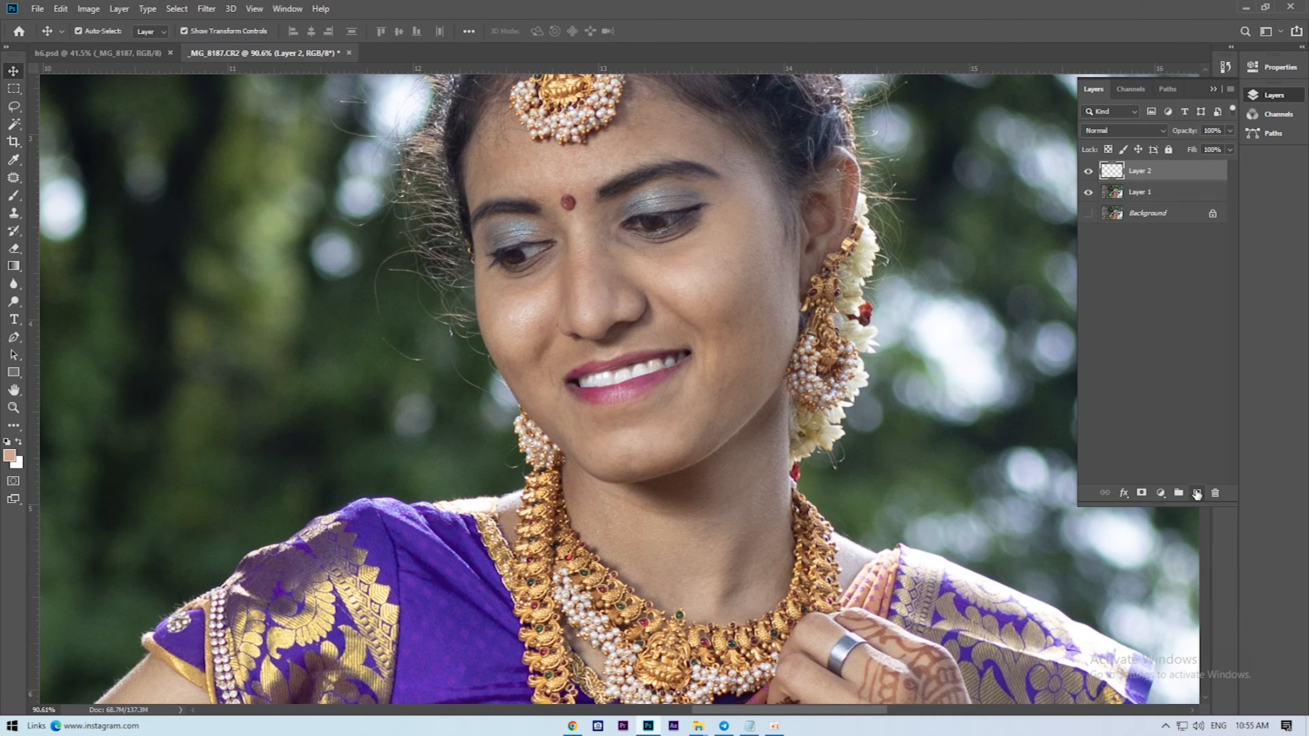
# - Set up the Brush tool with Color mode and 28% opacity
pyautogui.click(12, 198)
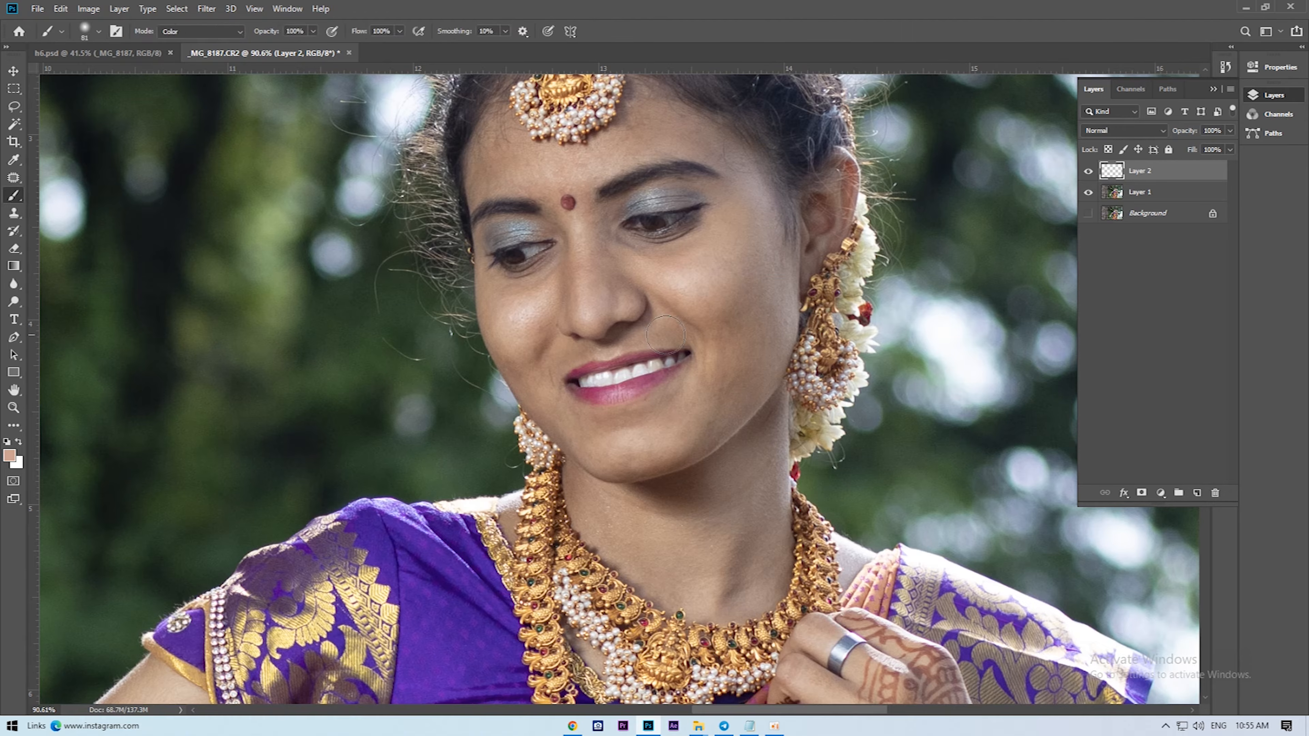
pyautogui.scroll(2, 752, 296)
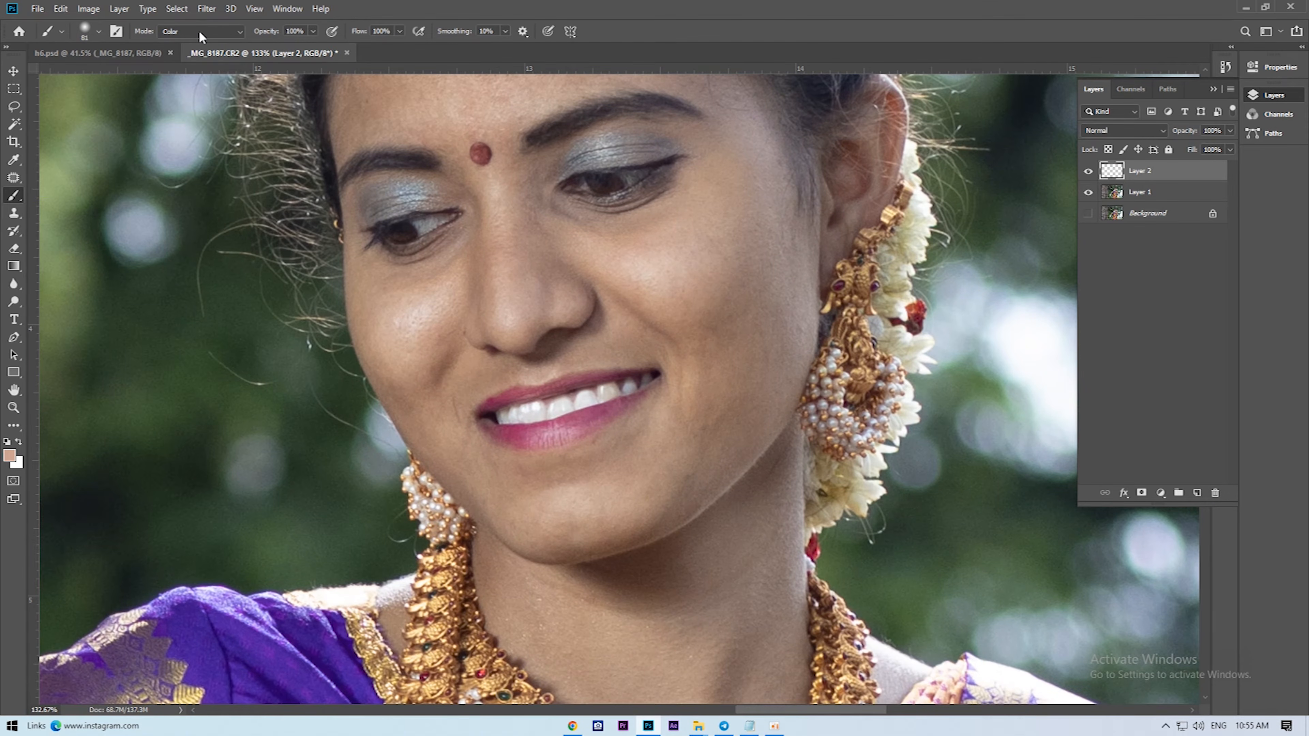
pyautogui.click(187, 31)
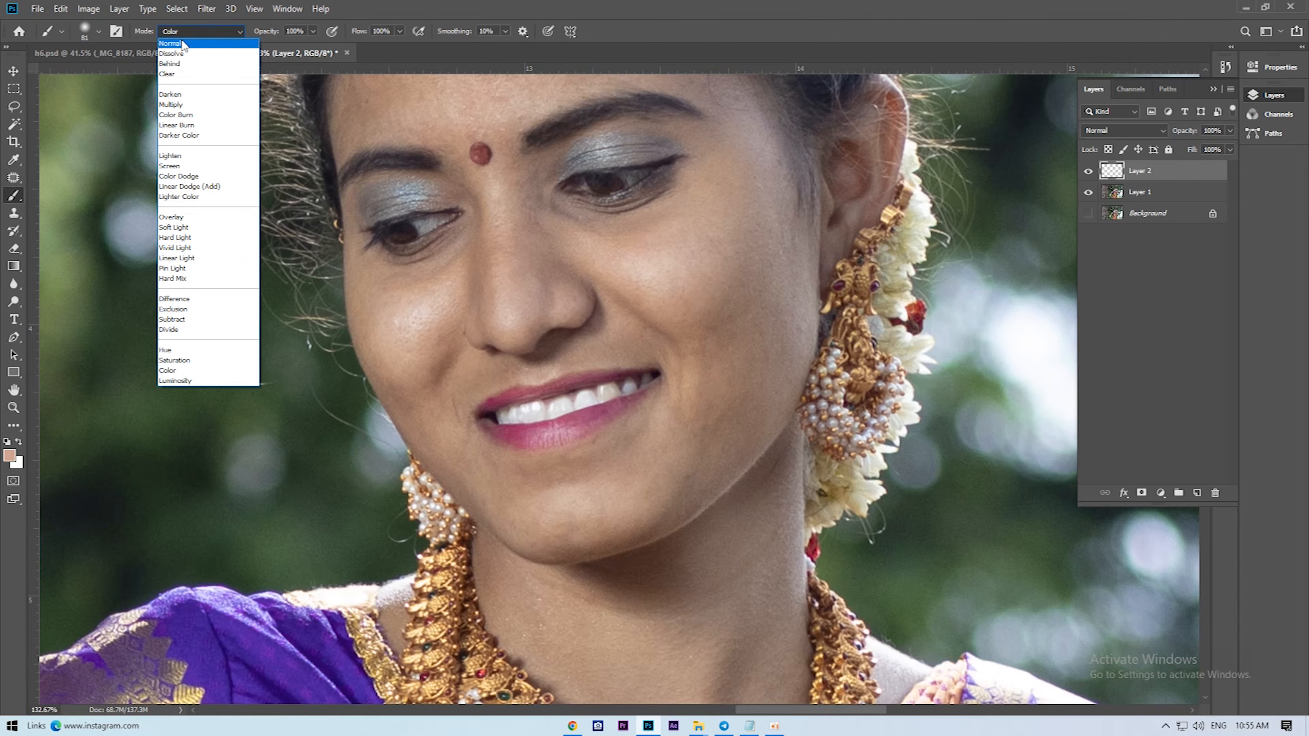
pyautogui.click(188, 34)
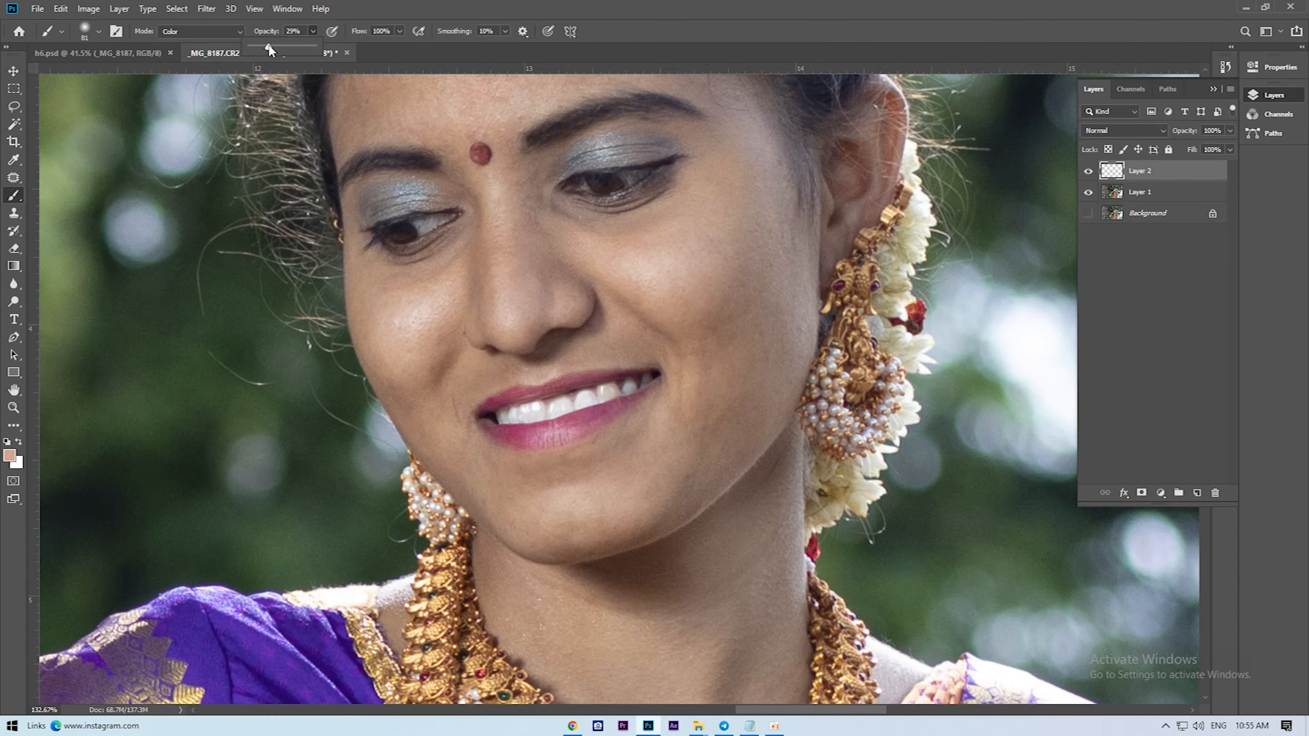
pyautogui.scroll(-2, 984, 227)
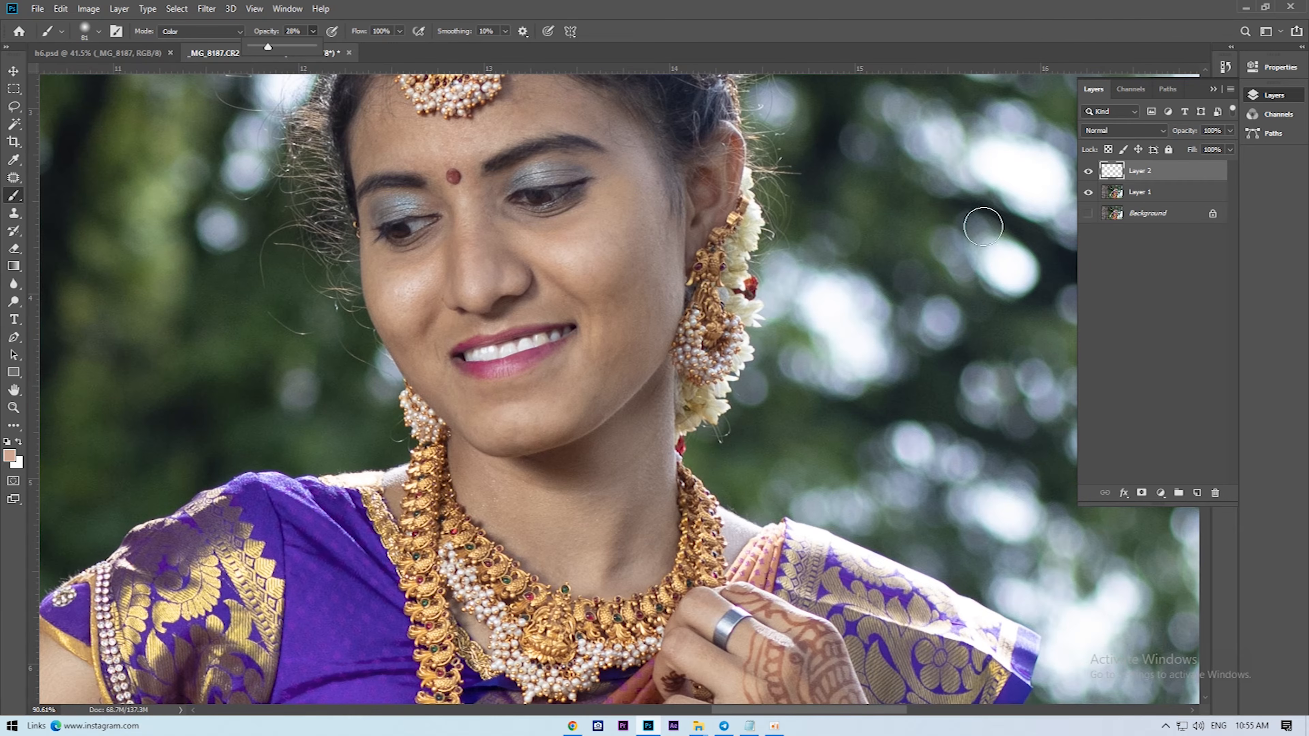
# - Sample the skin tone from the lit cheek and brush it over the uneven areas of the face
pyautogui.scroll(1, 545, 435)
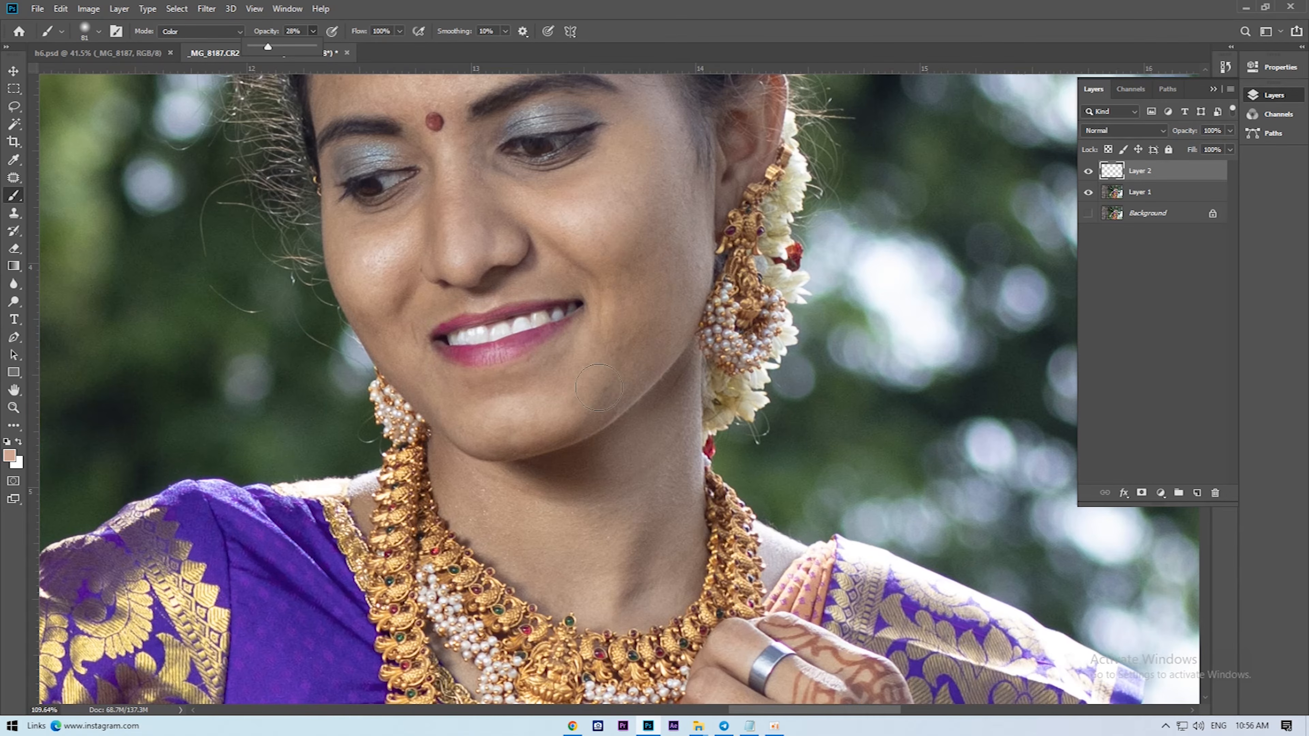
pyautogui.scroll(2, 581, 176)
pyautogui.scroll(1, 577, 237)
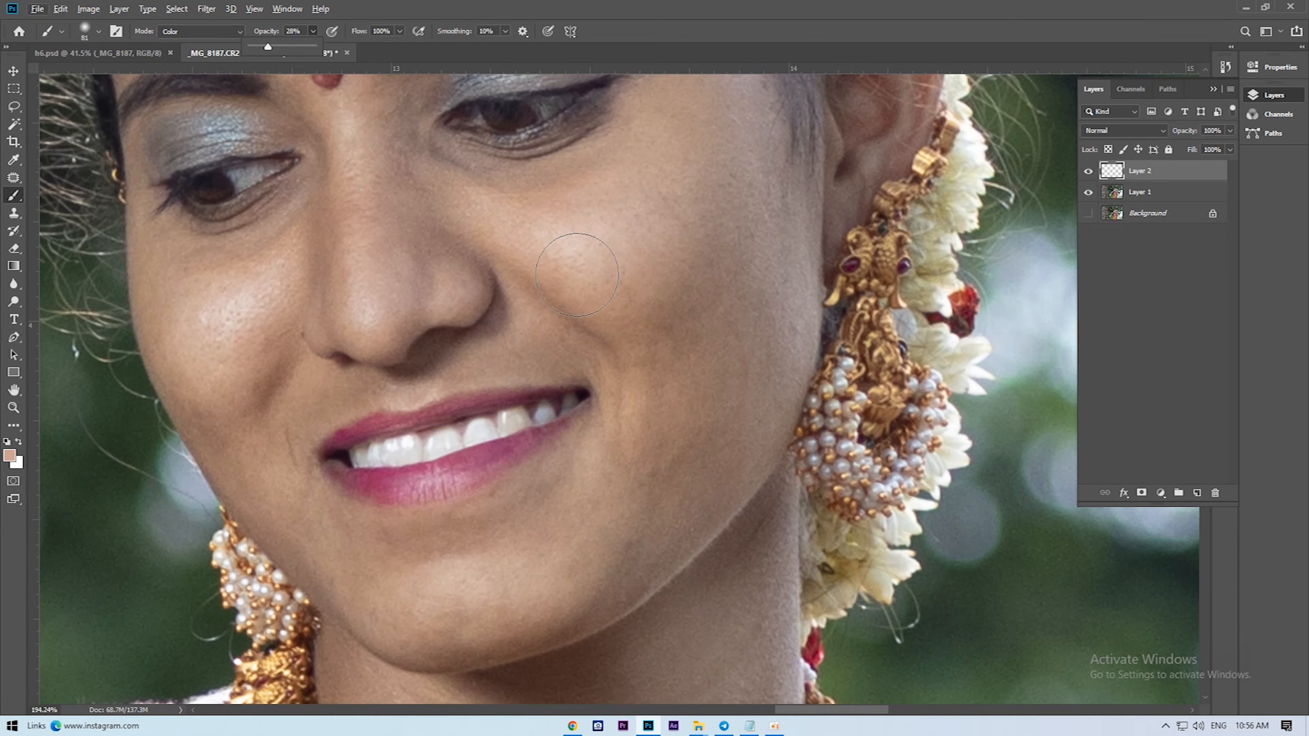
pyautogui.press('alt')
pyautogui.keyDown('alt'); pyautogui.click(604, 278); pyautogui.keyUp('alt')
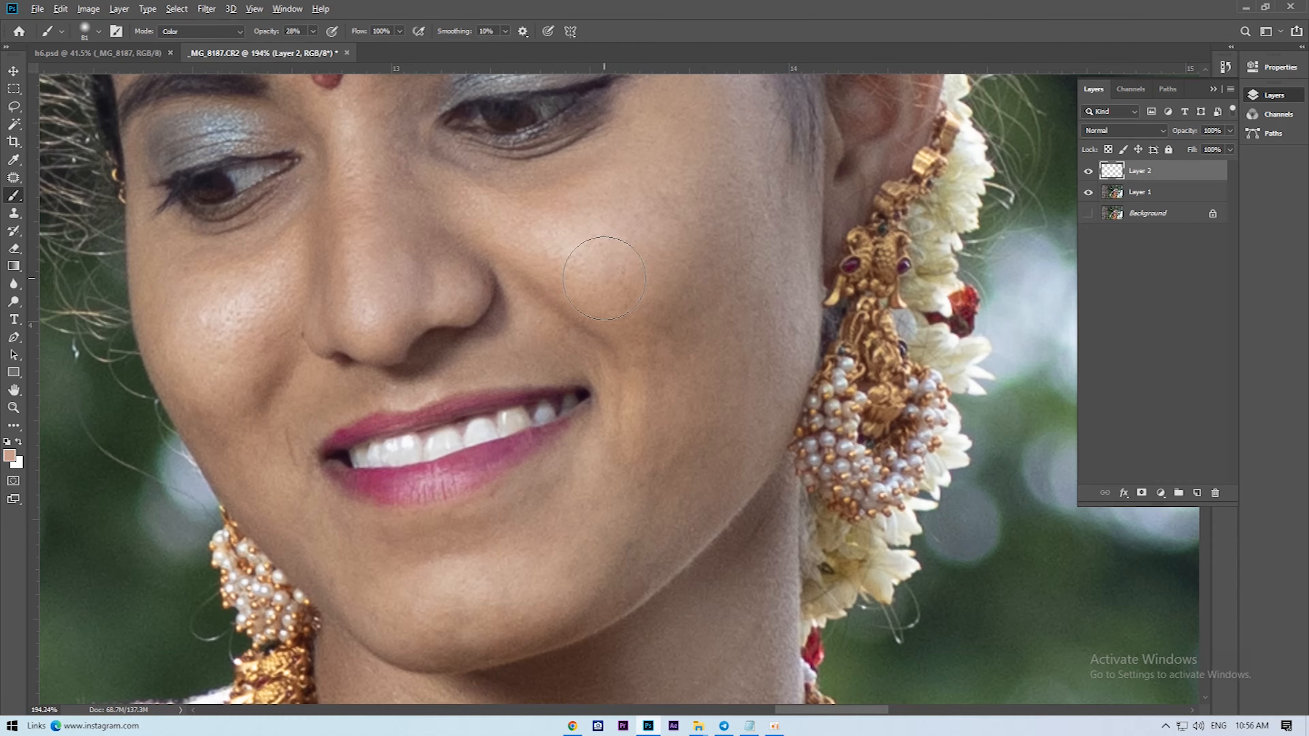
pyautogui.scroll(-2, 611, 284)
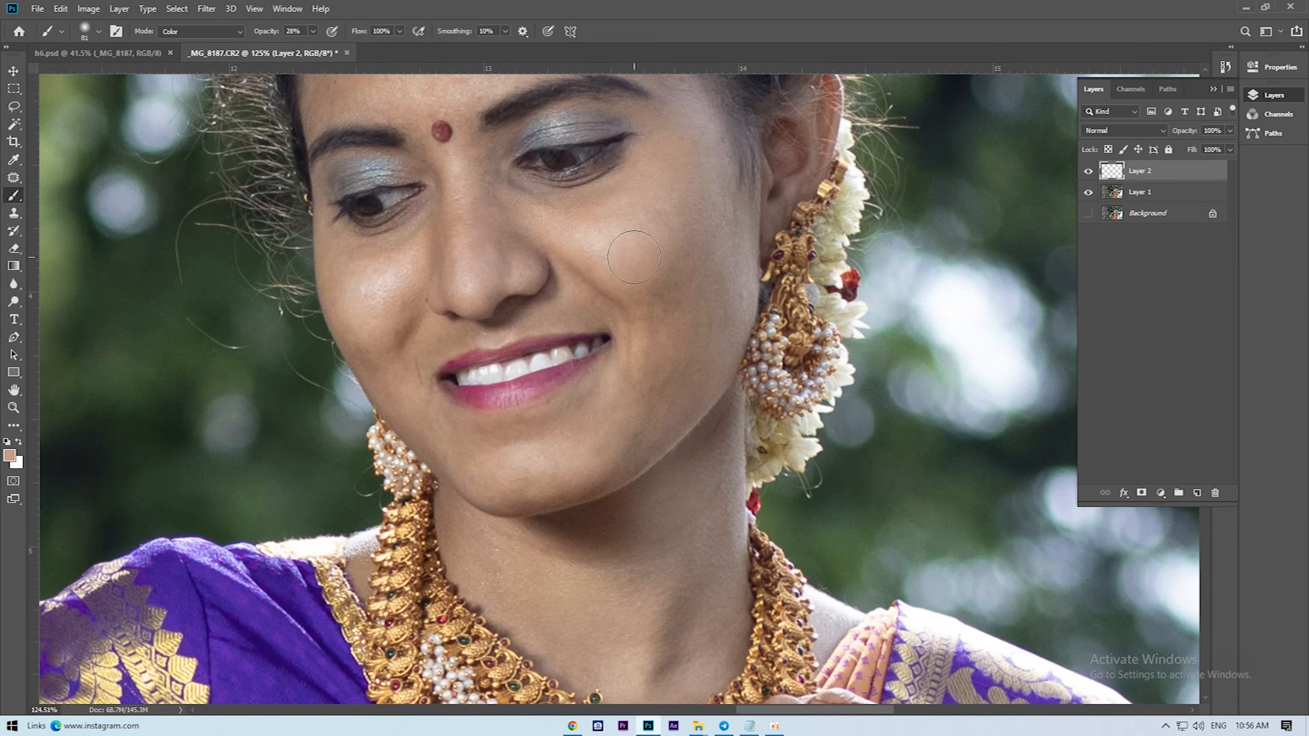
pyautogui.scroll(-1, 659, 300)
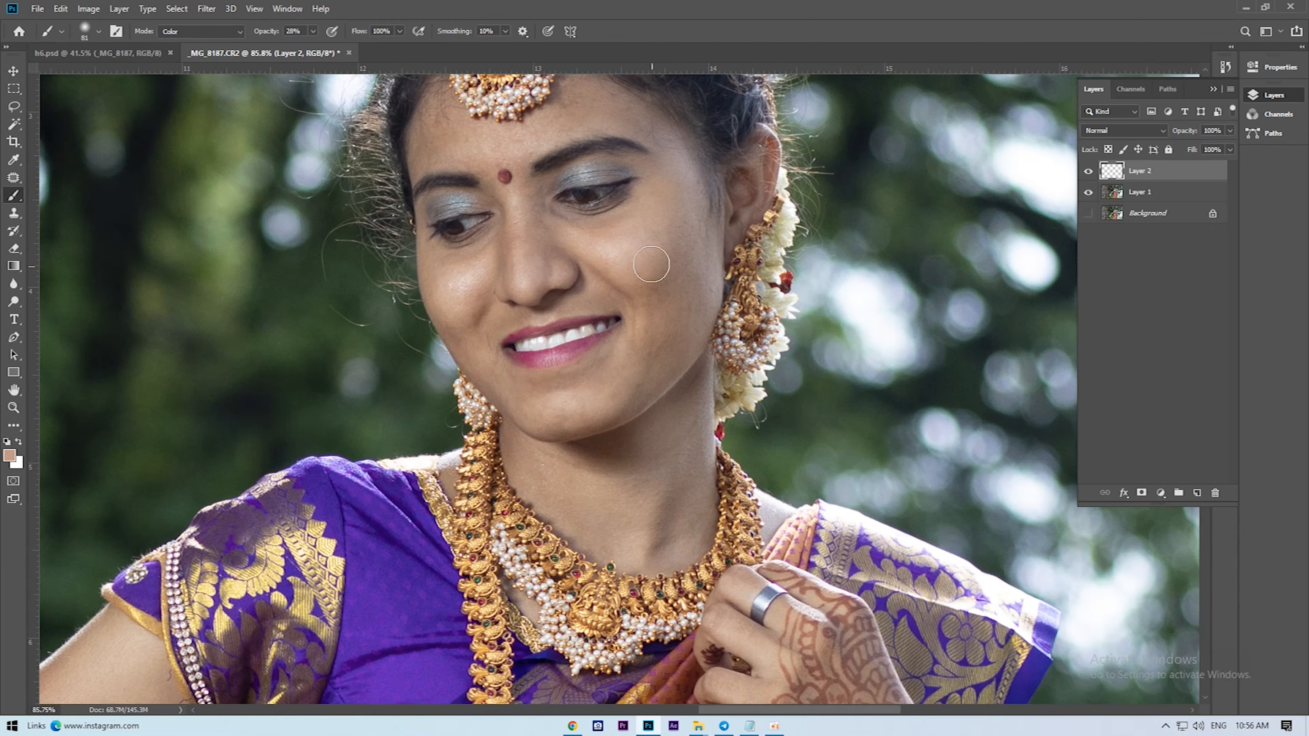
pyautogui.scroll(2, 657, 263)
pyautogui.scroll(-1, 677, 242)
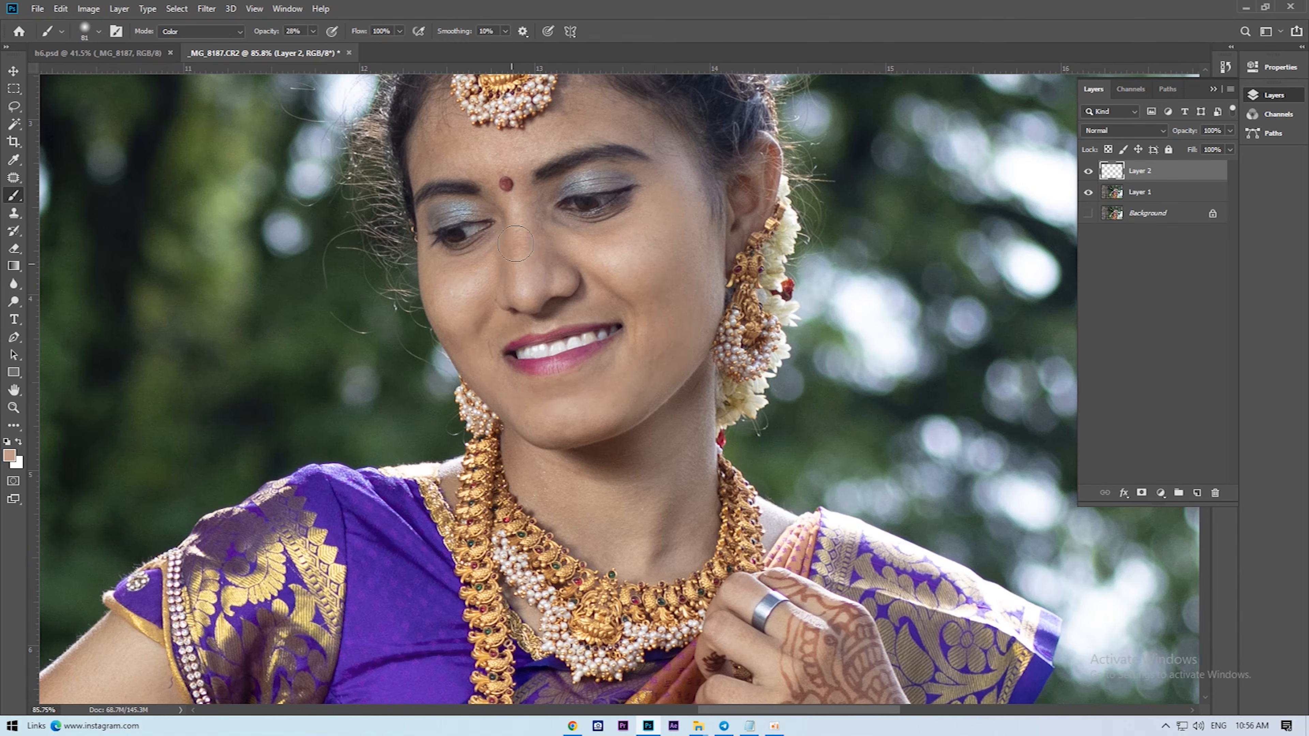
# - Brush the sampled skin tone over the neck and arms to even out their color
pyautogui.scroll(-2, 577, 107)
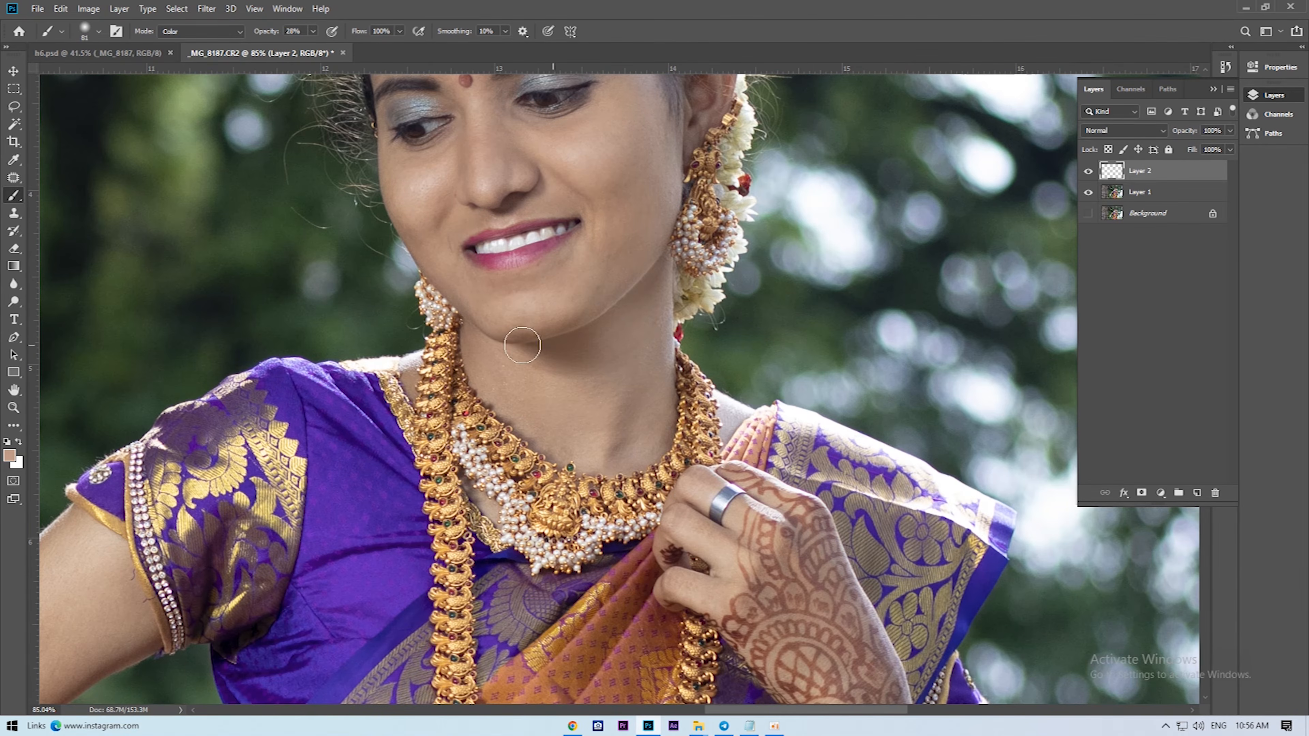
pyautogui.scroll(1, 516, 320)
pyautogui.scroll(-2, 392, 343)
pyautogui.hscroll(3, 670, 516)
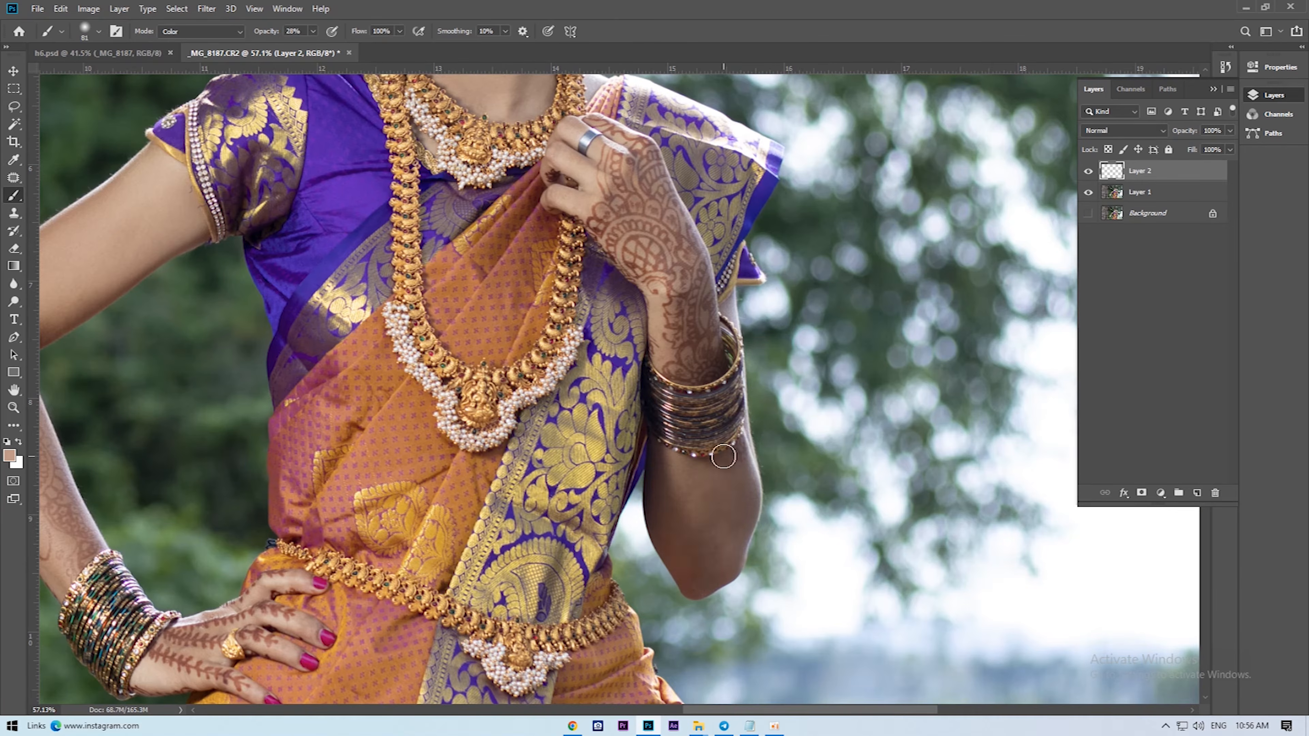
pyautogui.scroll(1, 670, 515)
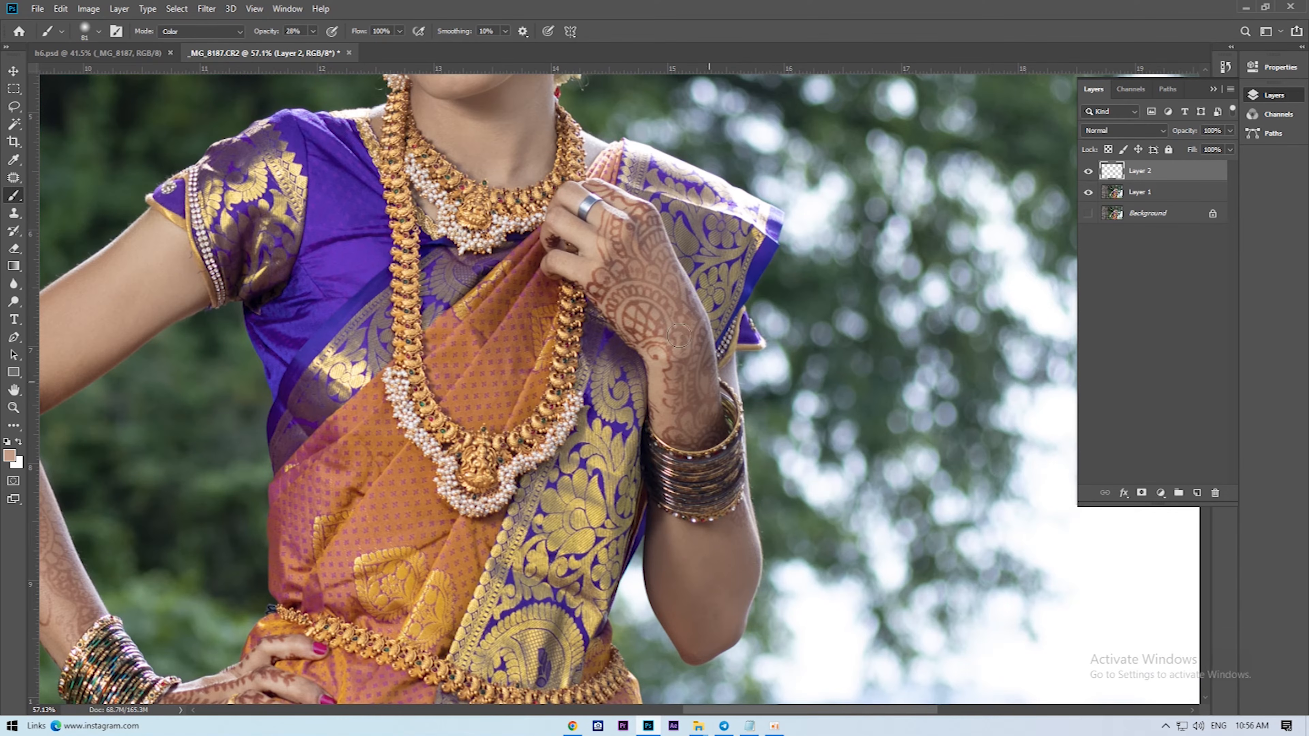
pyautogui.scroll(-4, 640, 241)
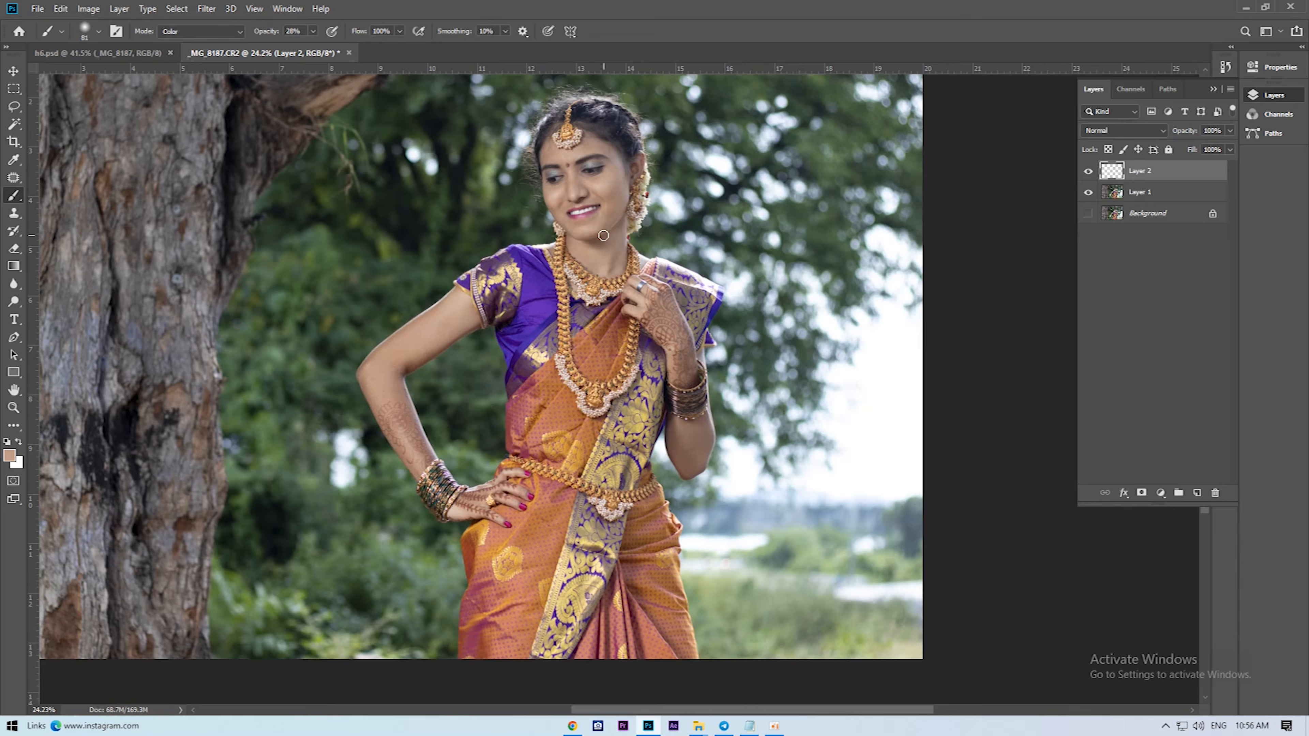
# - Examine the face close up with Layer 2 hidden and shown to compare the skin tone before and after
pyautogui.scroll(5, 604, 234)
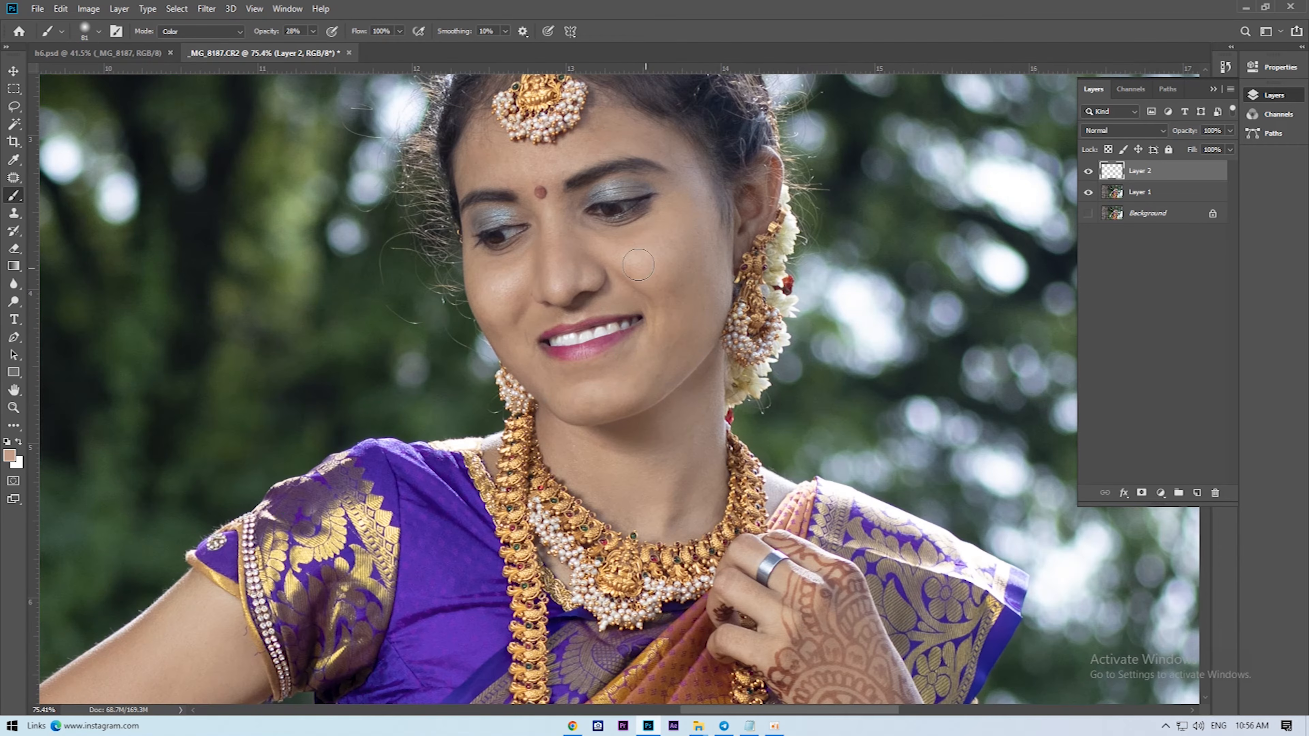
pyautogui.click(13, 70)
pyautogui.scroll(2, 626, 277)
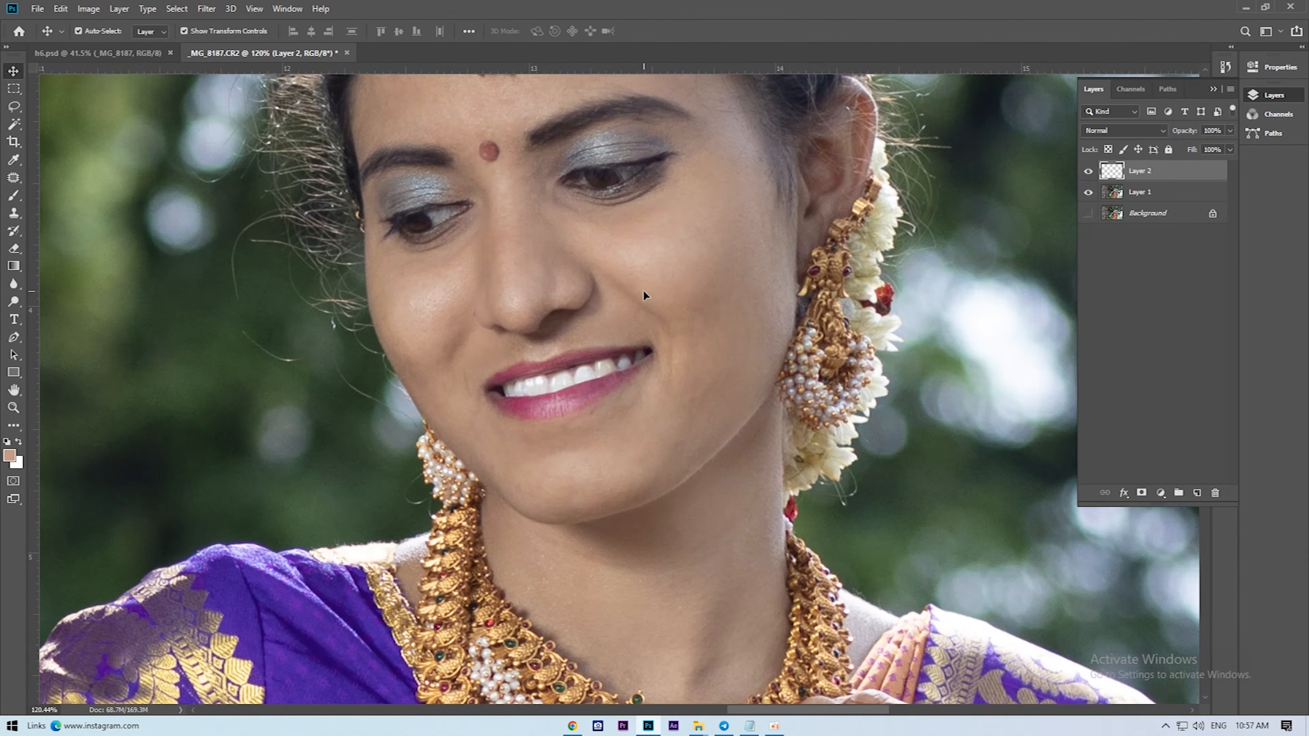
pyautogui.scroll(1, 643, 290)
pyautogui.scroll(1, 655, 306)
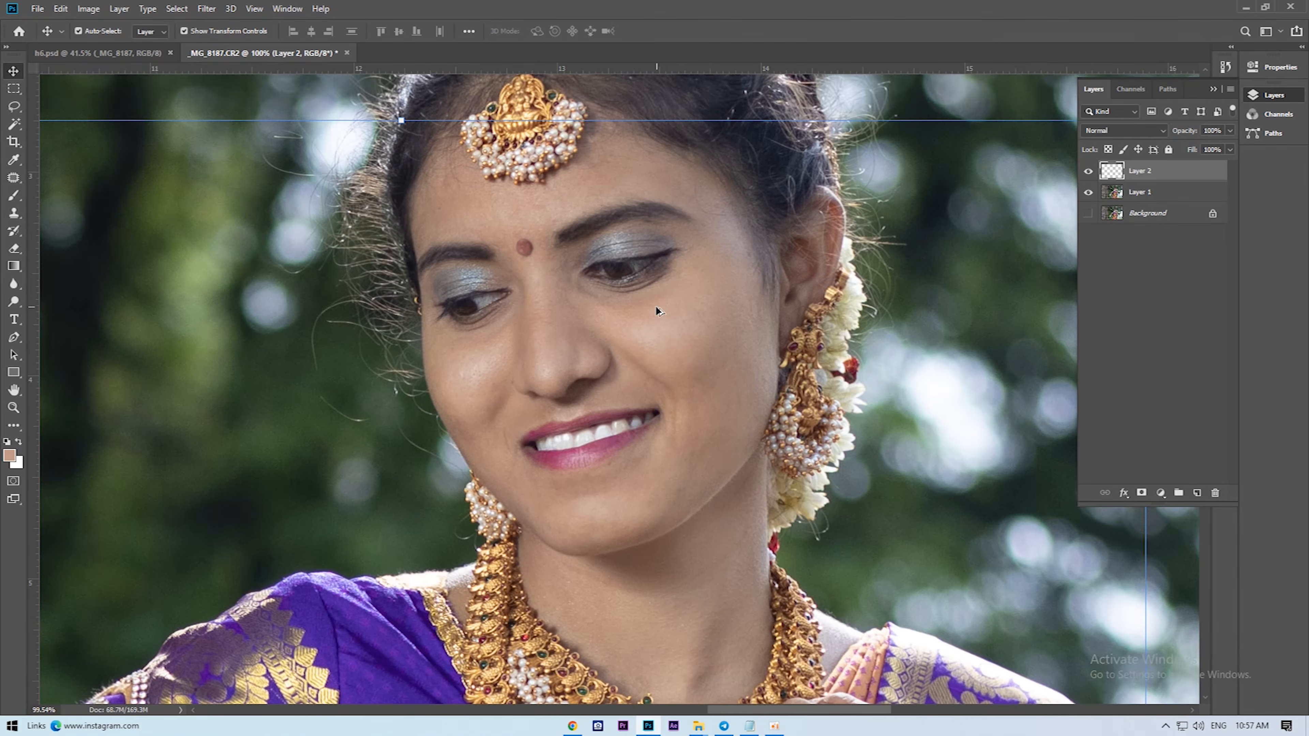
pyautogui.click(1087, 172)
pyautogui.click(1087, 172)
pyautogui.click(1086, 172)
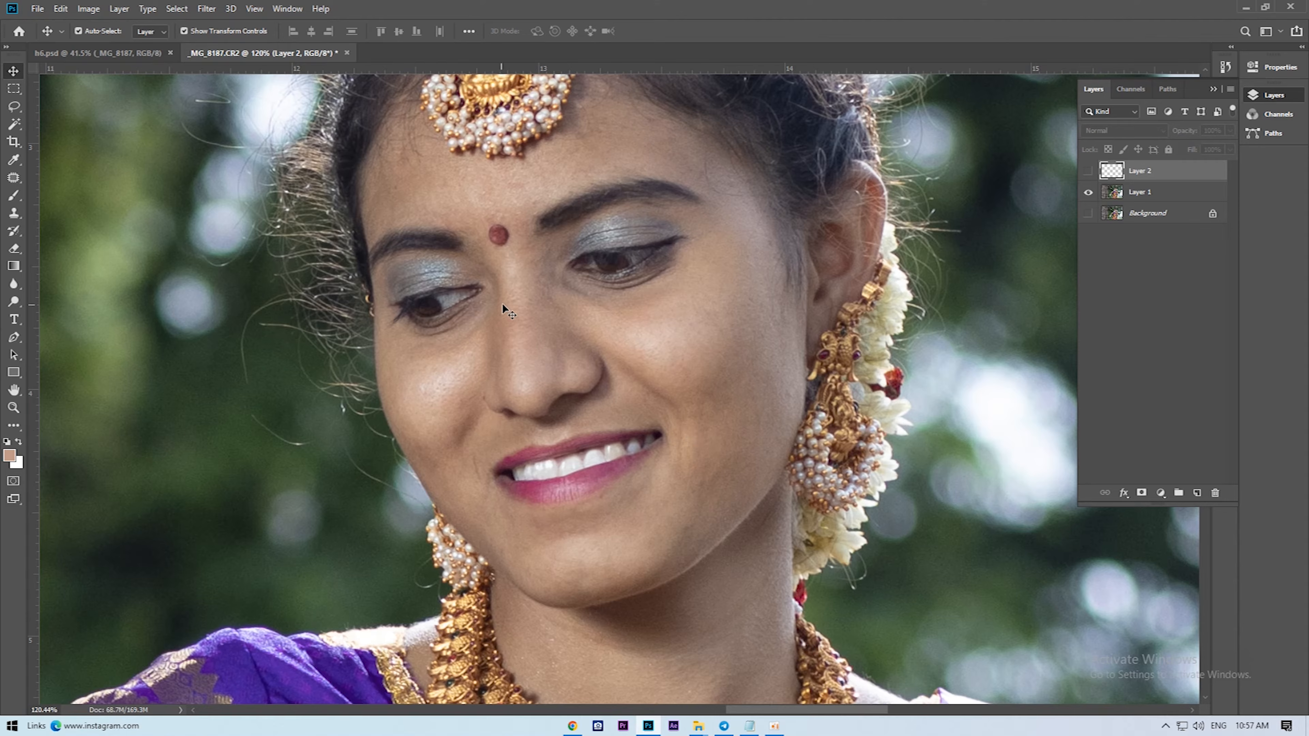
pyautogui.click(1087, 173)
pyautogui.click(1087, 172)
pyautogui.click(1087, 172)
pyautogui.click(1087, 172)
pyautogui.click(1087, 172)
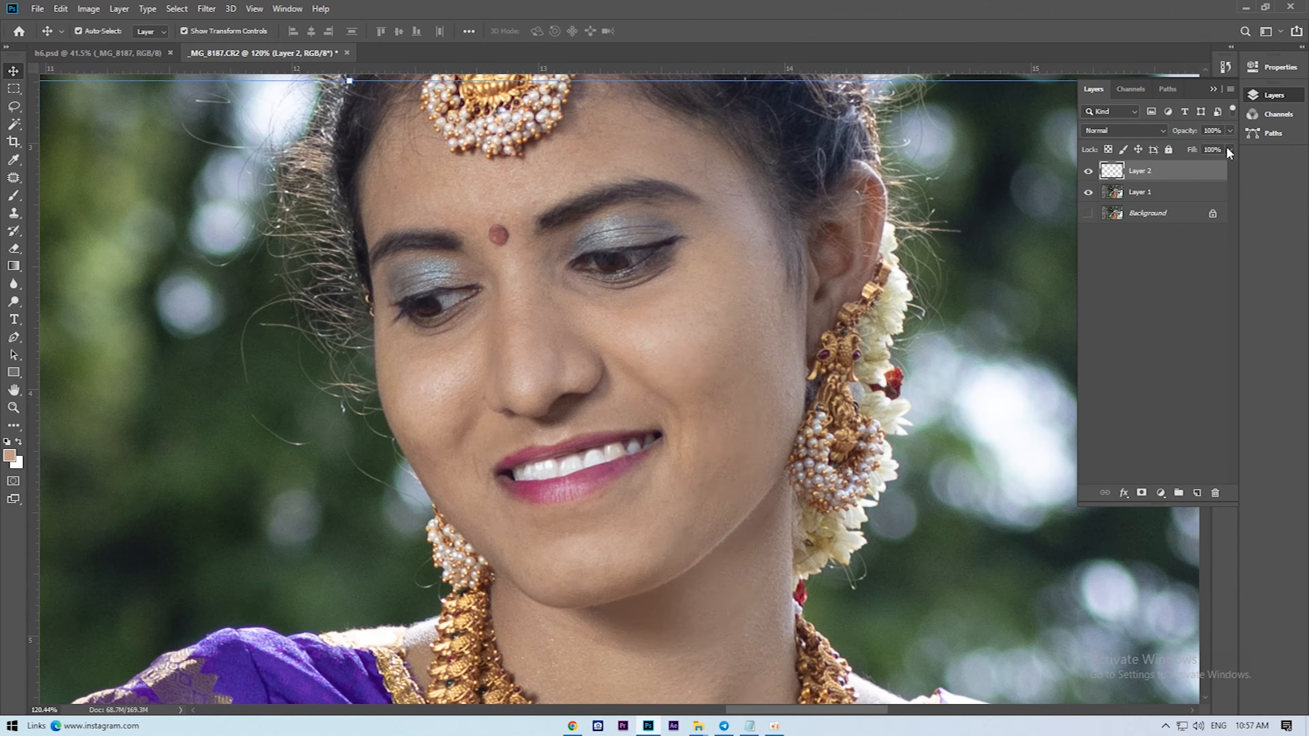
# - Lower Layer 2's opacity to 75% and merge it into Layer 1
pyautogui.click(1230, 131)
pyautogui.moveTo(1215, 148); pyautogui.dragTo(1213, 148)
pyautogui.scroll(-5, 644, 260)
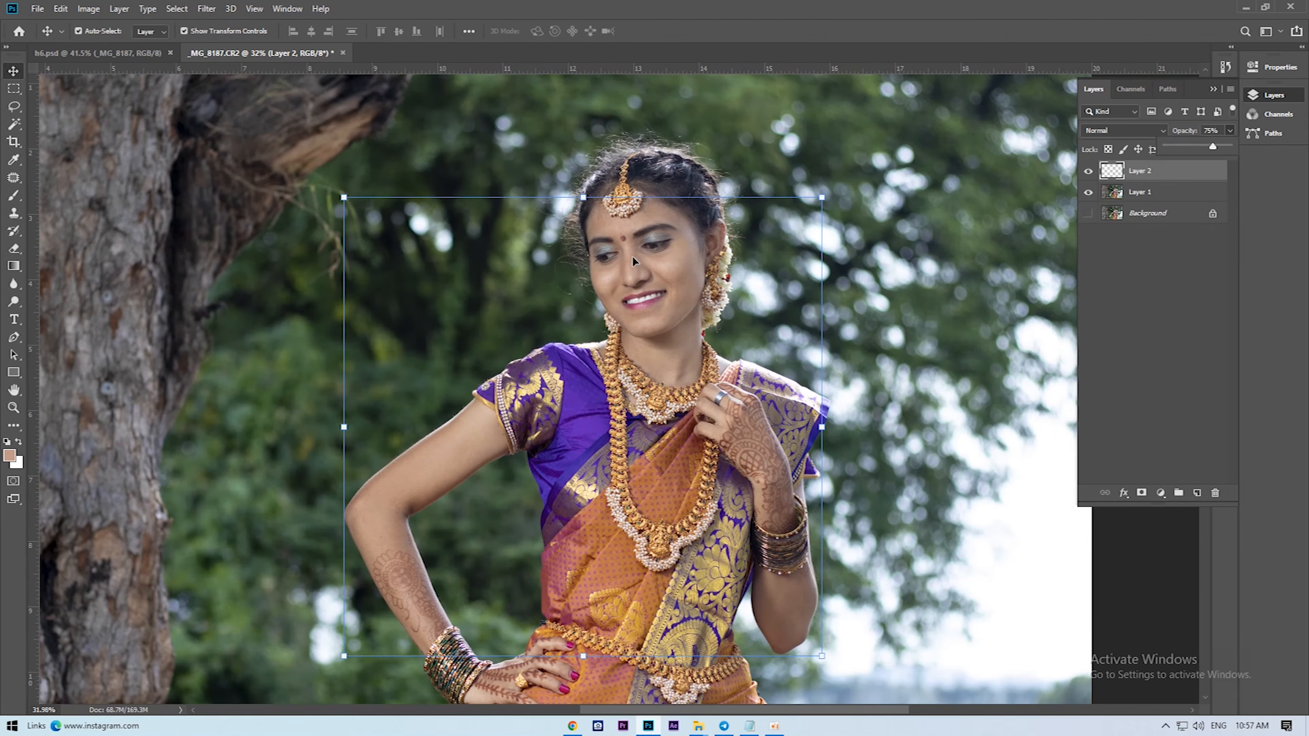
pyautogui.press('Return')
pyautogui.press('Delete')
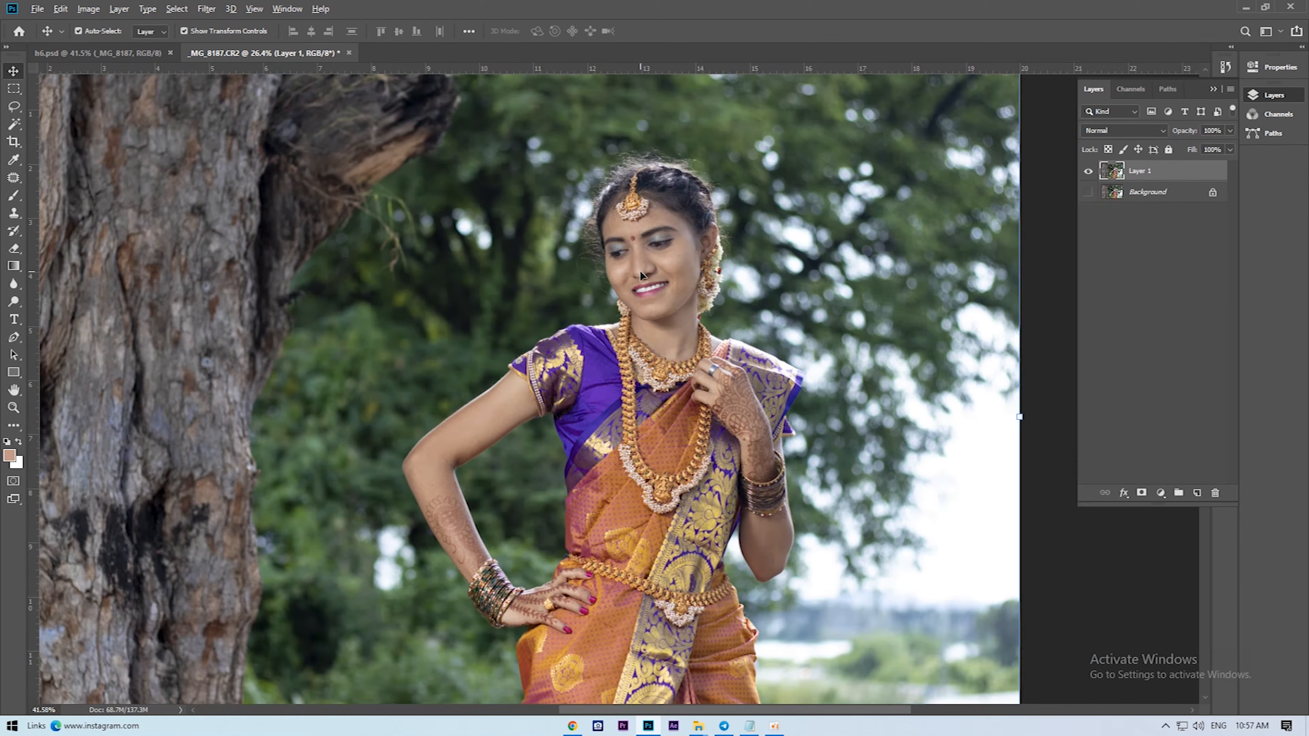
# - Add a new empty layer above Layer 1 and set its blend mode to Soft Light
pyautogui.scroll(4, 692, 250)
pyautogui.rightClick(683, 253)
pyautogui.click(683, 252)
pyautogui.click(1196, 492)
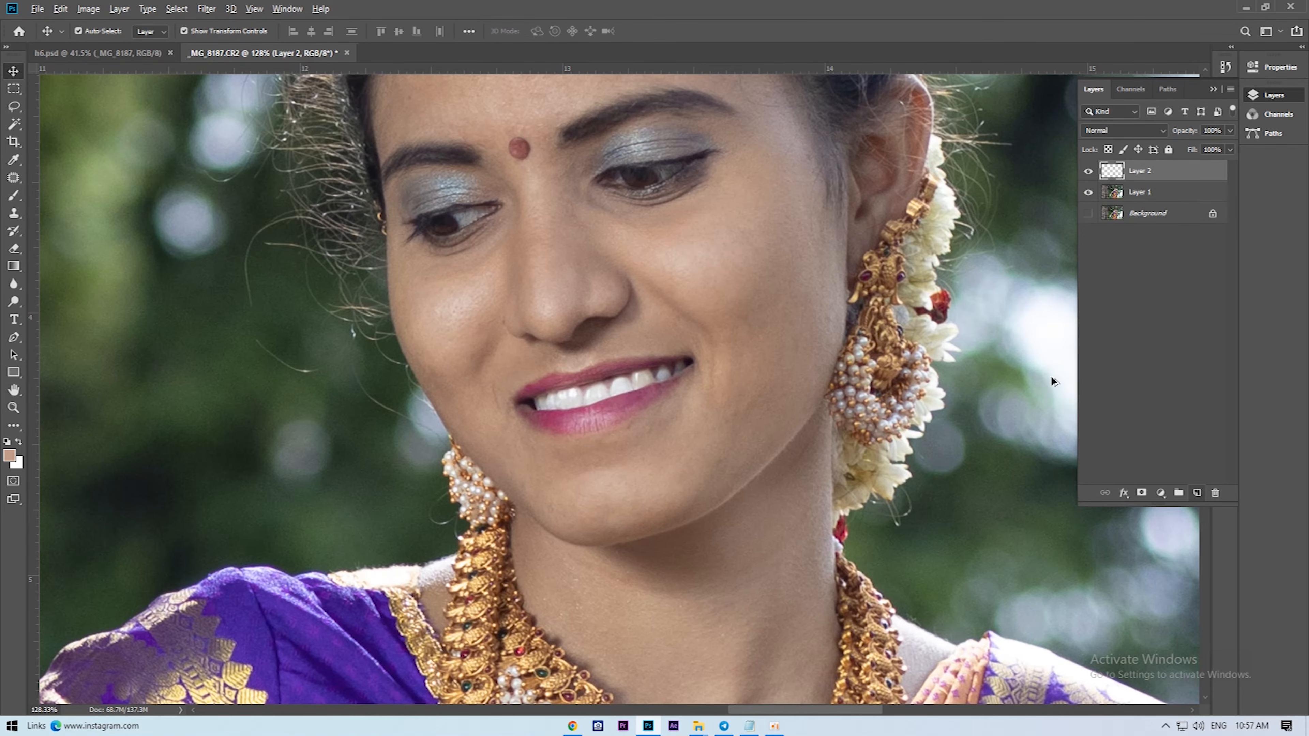
pyautogui.scroll(-1, 747, 325)
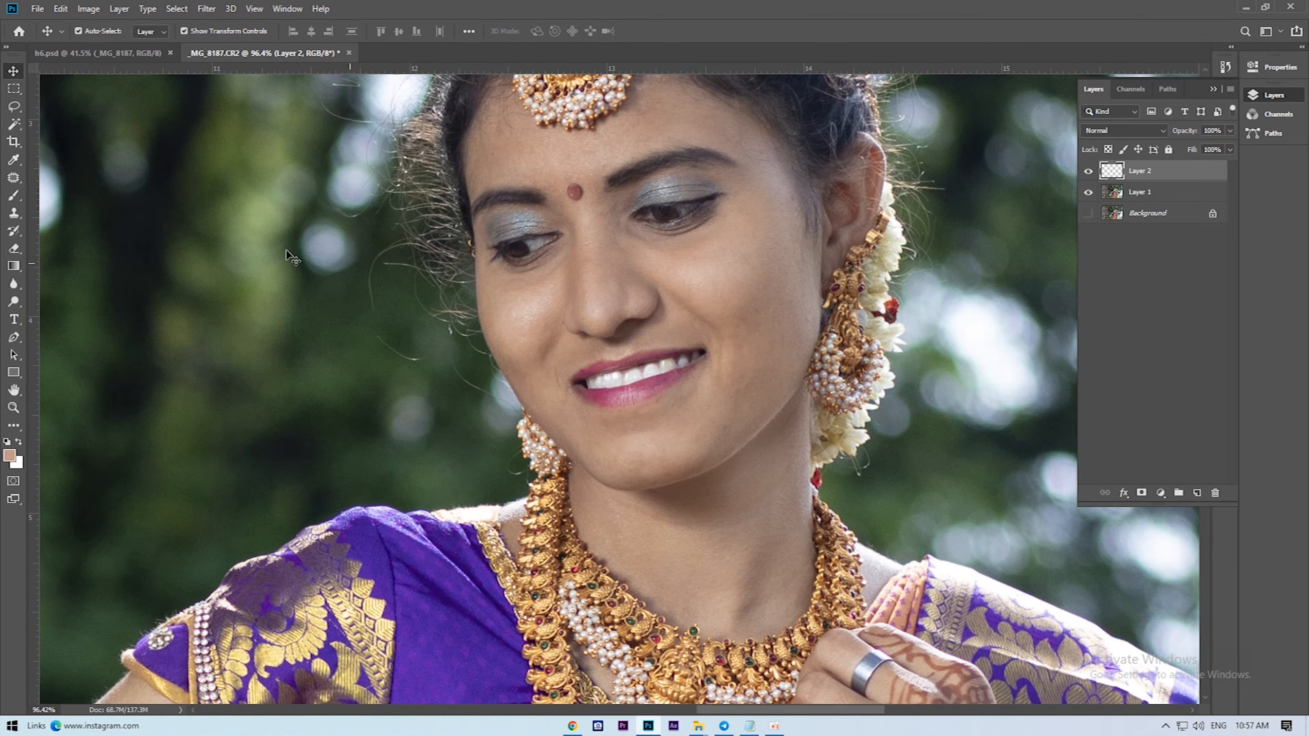
pyautogui.click(1112, 135)
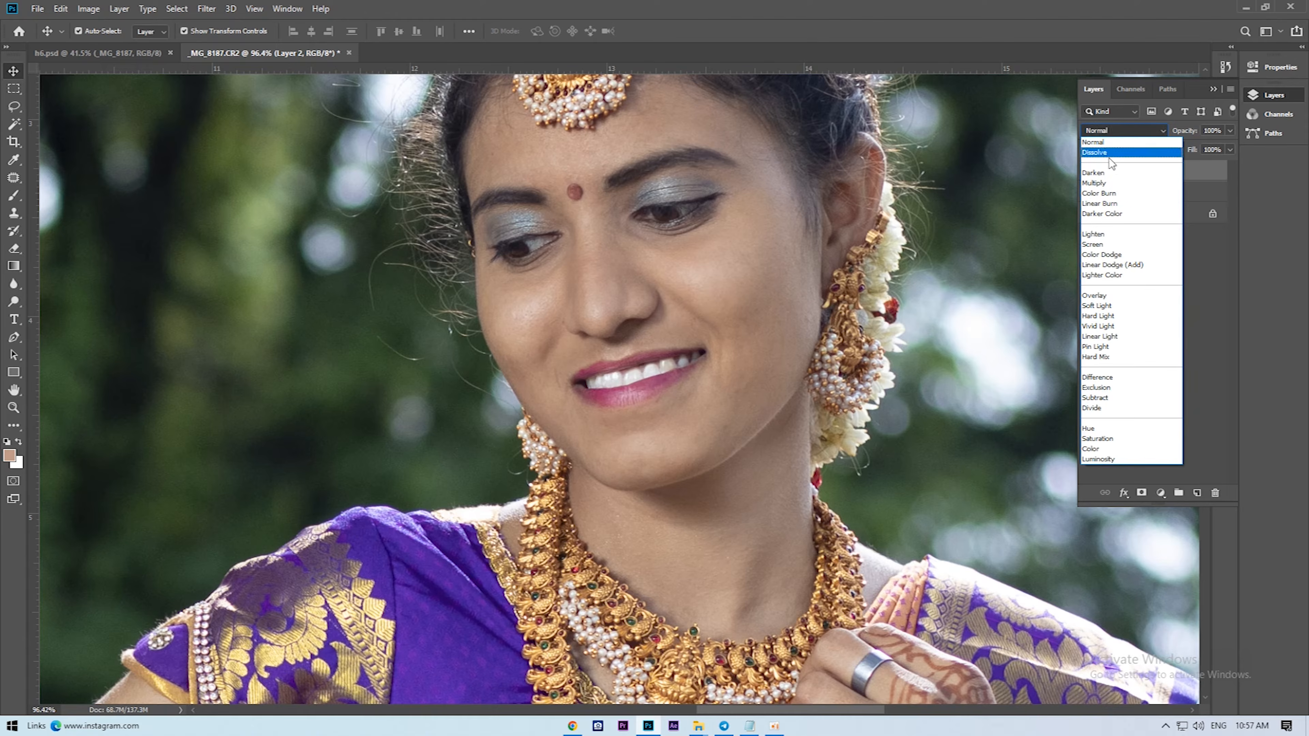
pyautogui.click(1097, 306)
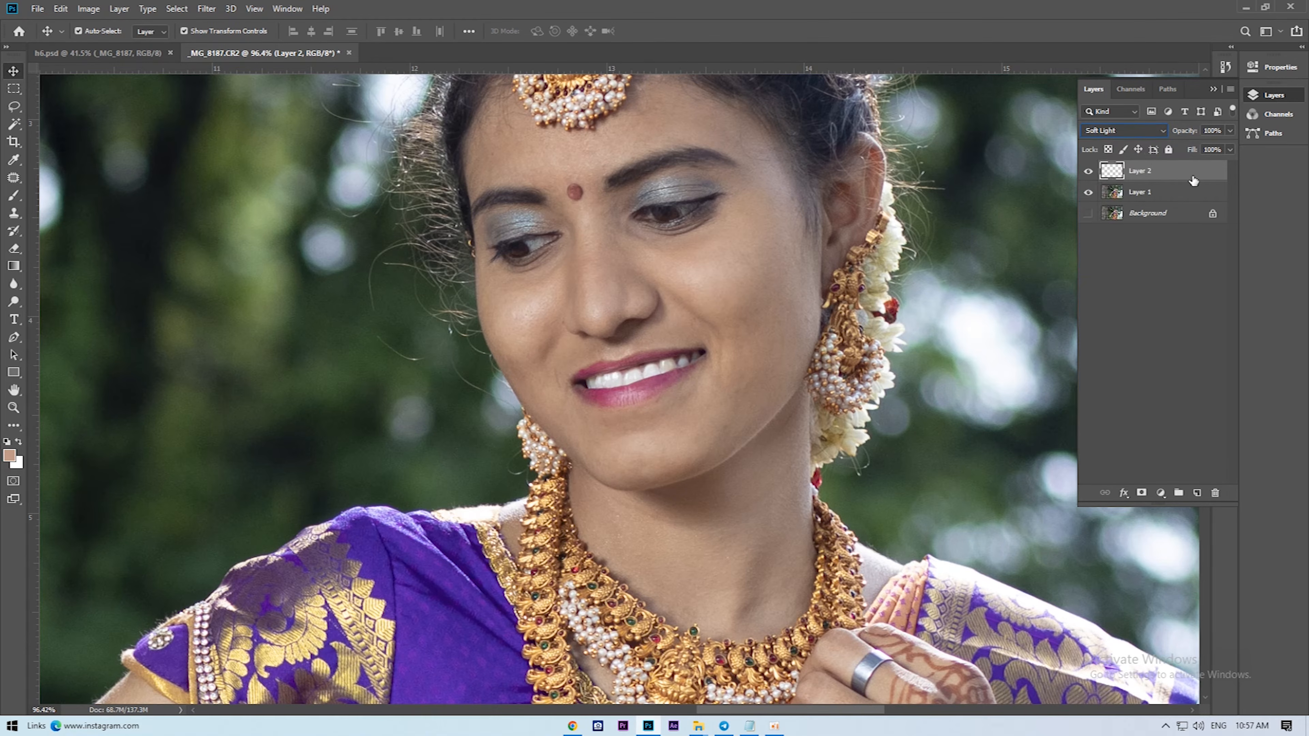
# - Set up the Brush tool with Normal mode, 100% opacity and the foreground color ffbeab
pyautogui.click(14, 196)
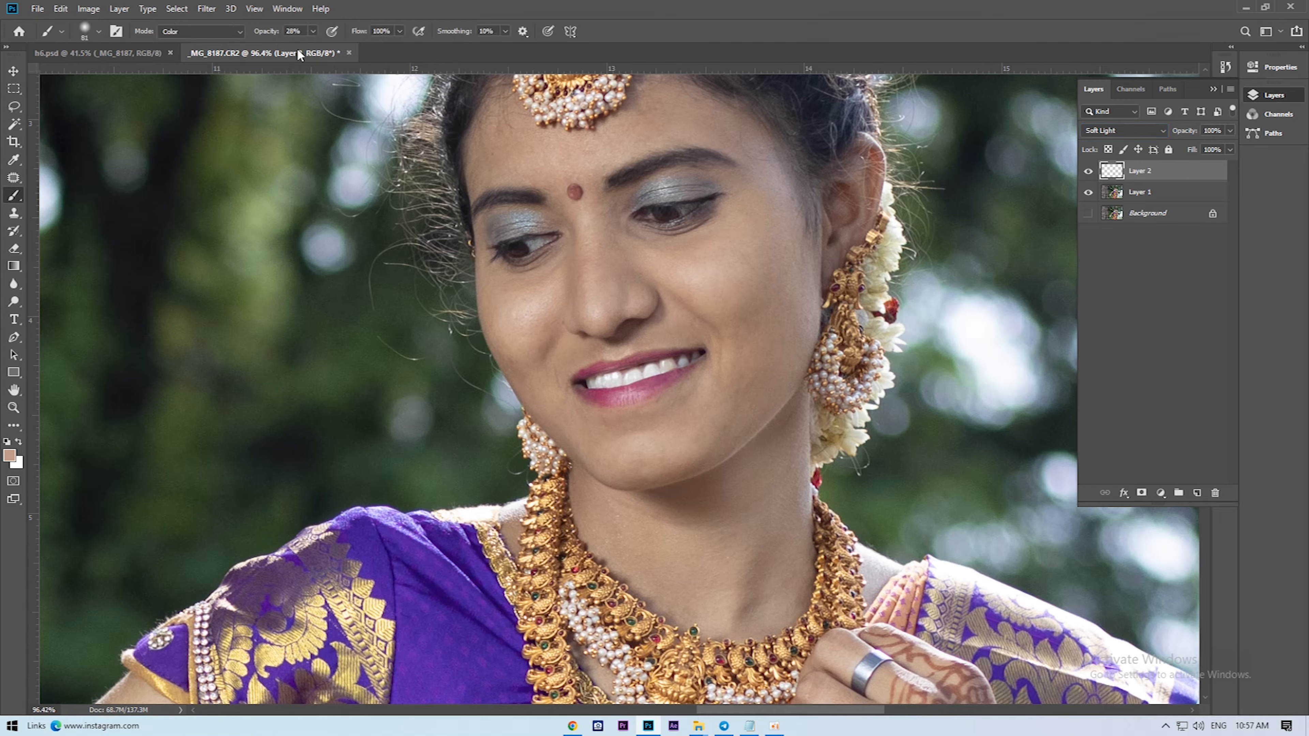
pyautogui.click(180, 32)
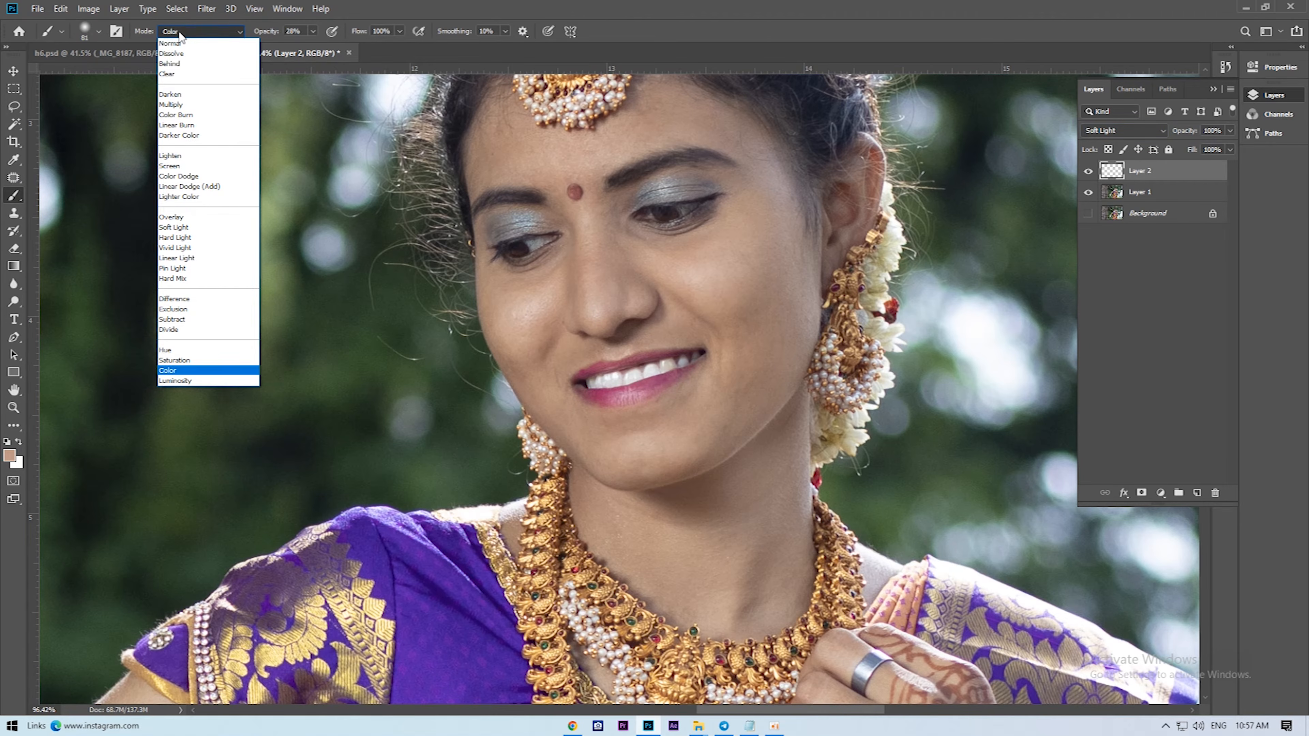
pyautogui.click(181, 41)
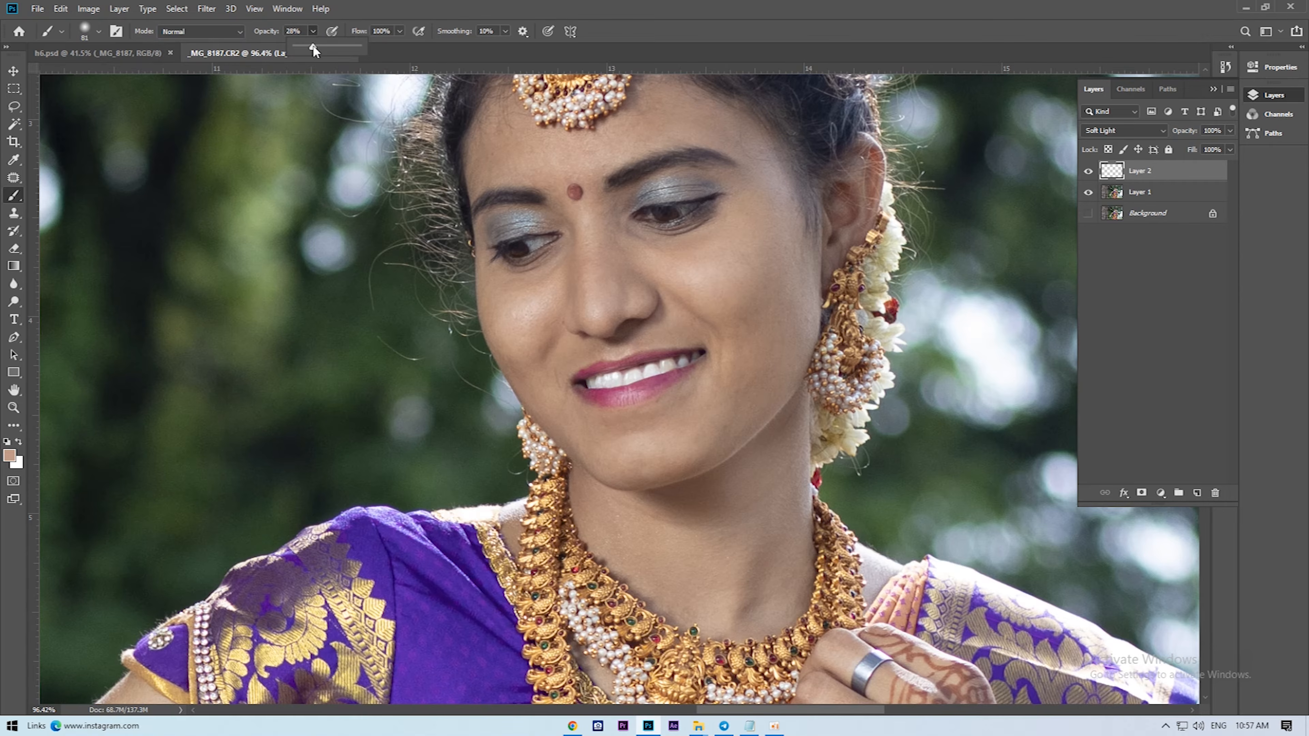
pyautogui.click(10, 455)
pyautogui.write('ffbeab')
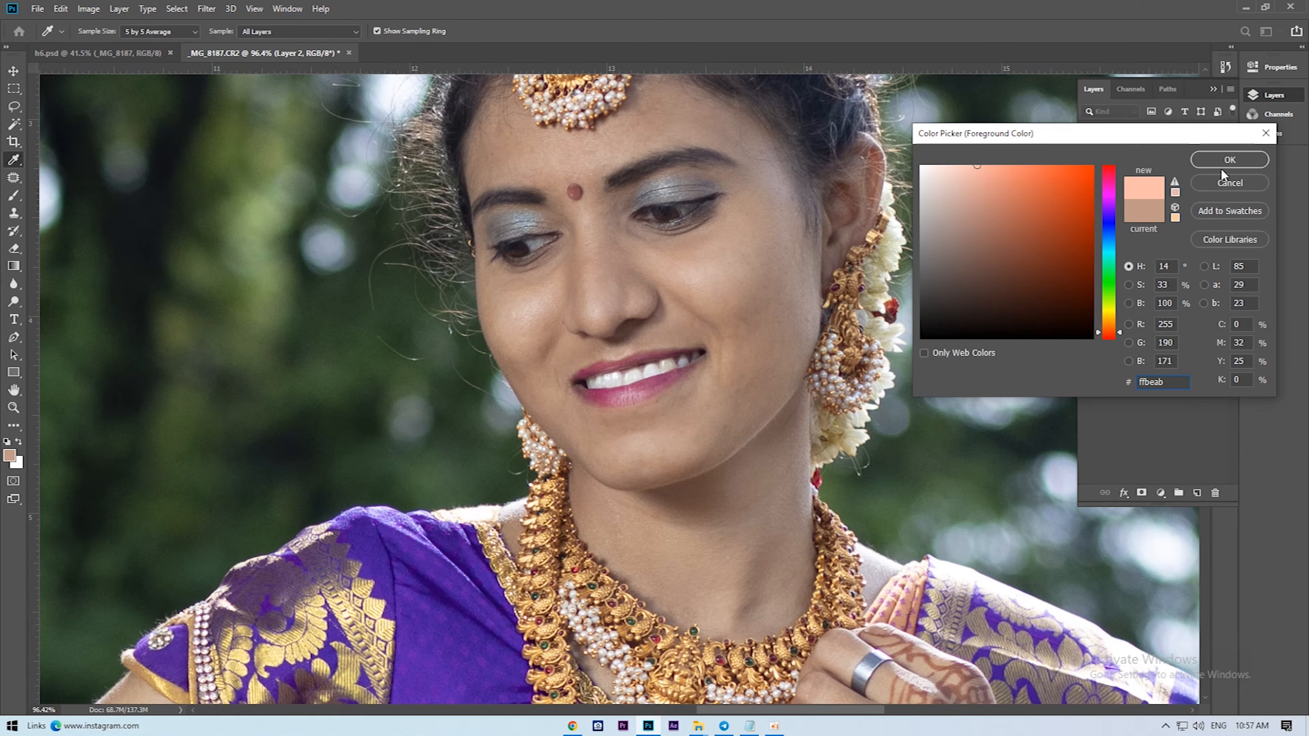
pyautogui.click(1229, 160)
# - Brush the peach color over the cheeks, nose, forehead and chin, varying the soft brush between 44 and 94 px
pyautogui.scroll(2, 690, 263)
pyautogui.rightClick(707, 260)
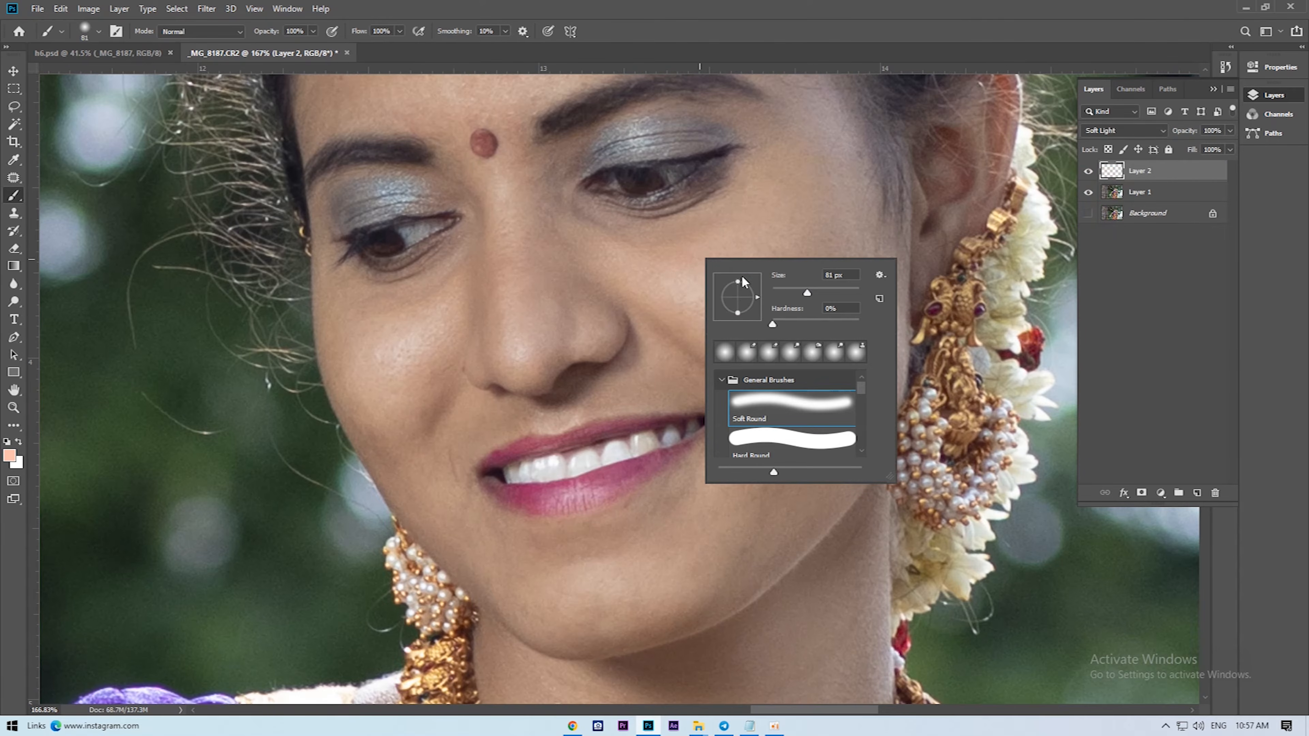
pyautogui.press('Escape')
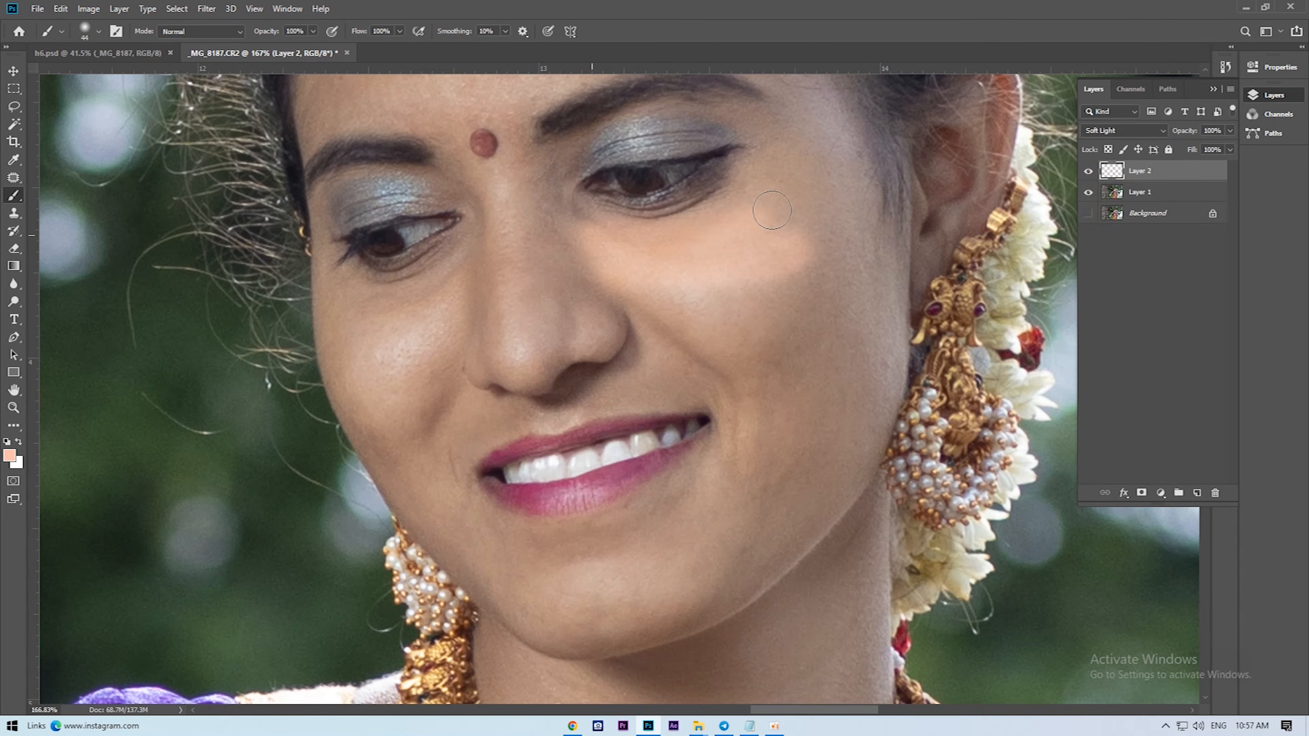
pyautogui.scroll(-3, 686, 249)
pyautogui.rightClick(693, 267)
pyautogui.press('Return')
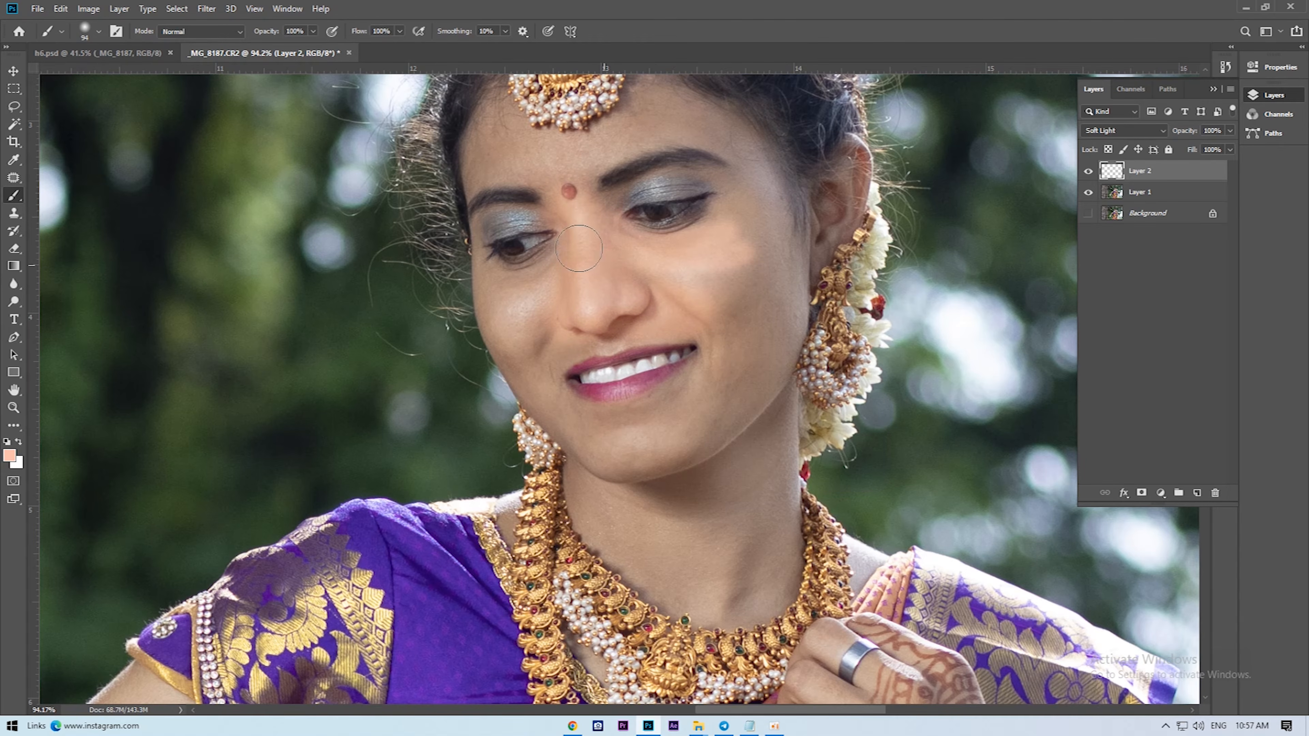
pyautogui.scroll(3, 561, 175)
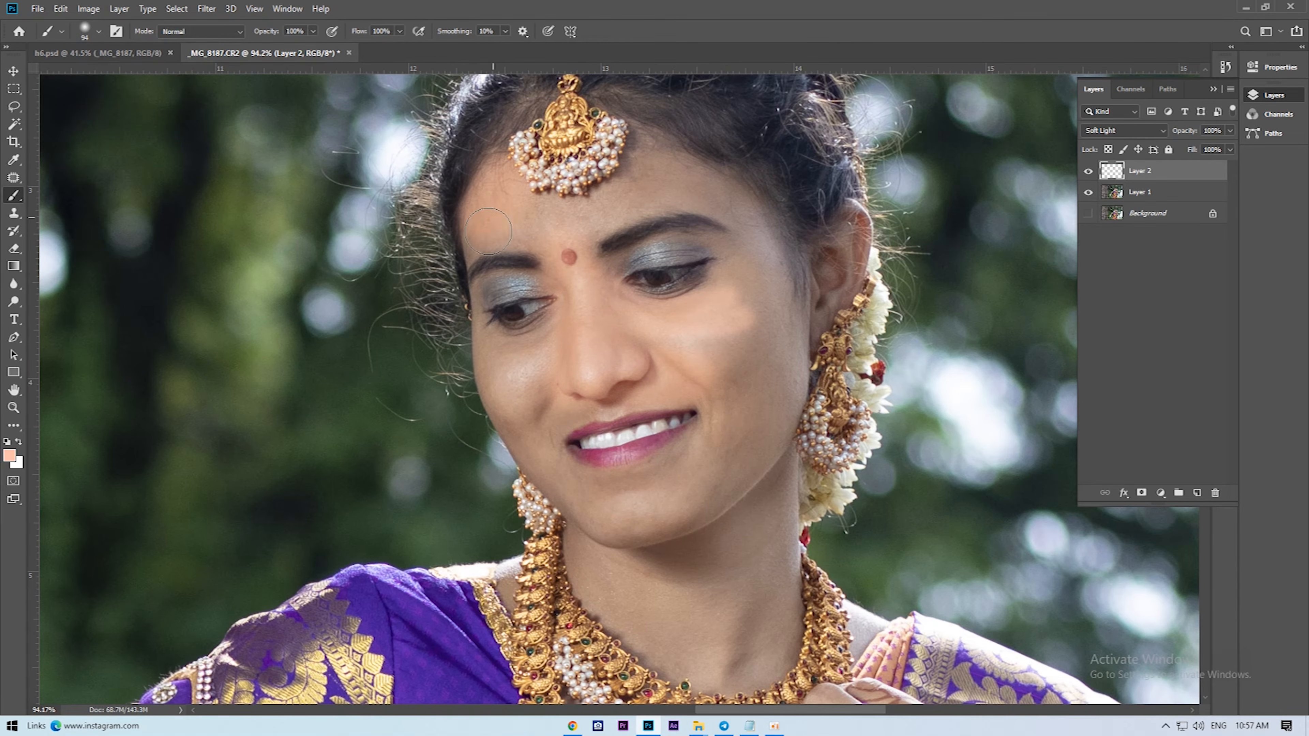
pyautogui.scroll(-3, 619, 237)
pyautogui.scroll(-2, 766, 256)
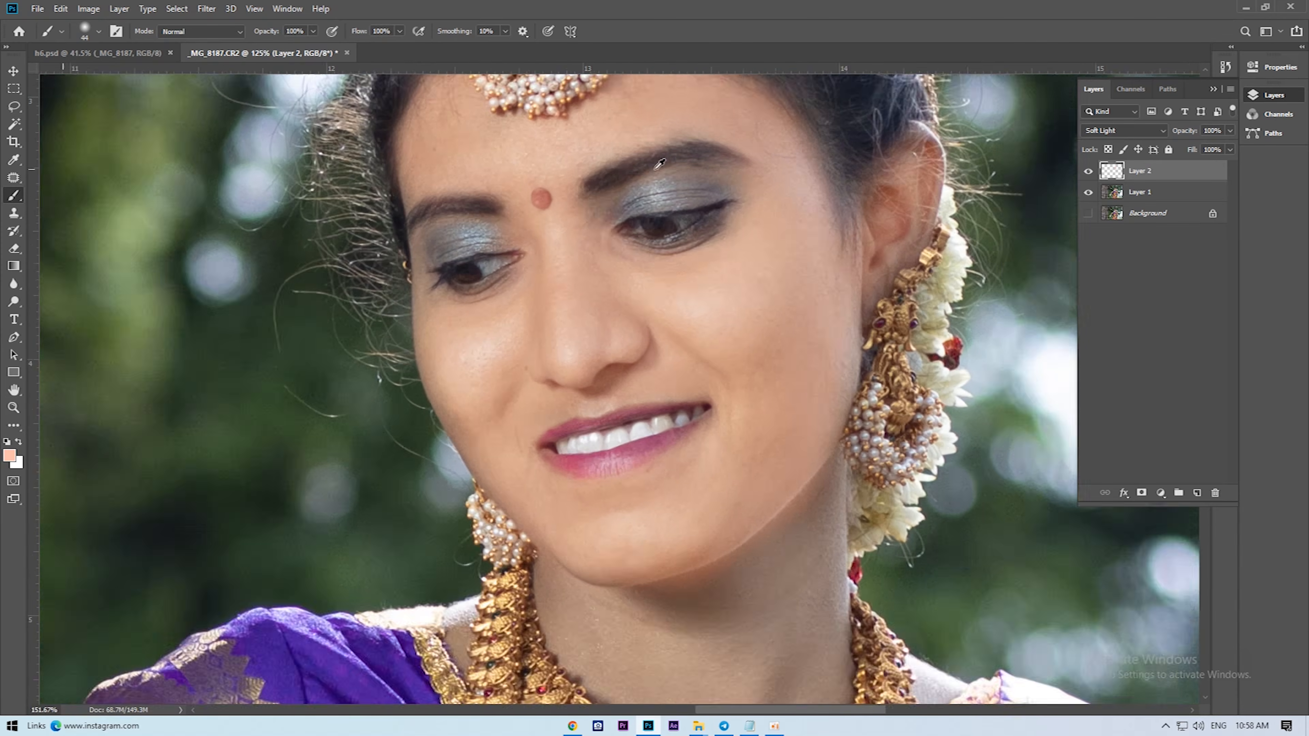
# - Brush the peach color over the neck with the soft brush enlarged to 102 px
pyautogui.scroll(-3, 742, 283)
pyautogui.press('[')
pyautogui.press('[')
pyautogui.press('[')
pyautogui.press('[')
pyautogui.press('[')
pyautogui.press(']')
pyautogui.press(']')
pyautogui.press(']')
pyautogui.press(']')
pyautogui.press(']')
pyautogui.press(']')
pyautogui.moveTo(722, 309)
pyautogui.mouseDown()
pyautogui.moveTo(670, 335)
pyautogui.moveTo(722, 382)
pyautogui.moveTo(758, 356)
pyautogui.moveTo(785, 405)
pyautogui.moveTo(825, 257)
pyautogui.moveTo(829, 413)
pyautogui.moveTo(747, 407)
pyautogui.moveTo(673, 435)
pyautogui.moveTo(644, 418)
pyautogui.moveTo(605, 343)
pyautogui.mouseUp()
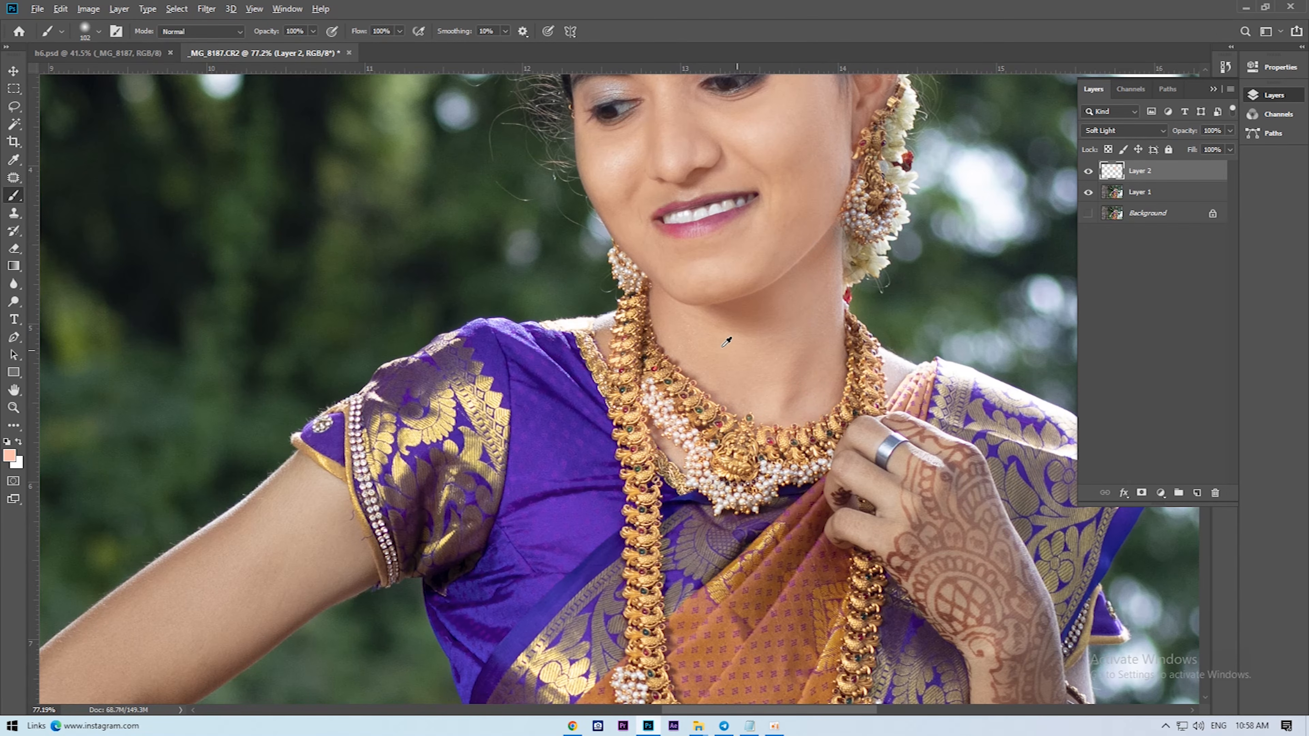
# - Brush the peach color over the bent arm at 158 px, refining the area beside the sleeve with a 45 px brush
pyautogui.scroll(-5, 646, 353)
pyautogui.scroll(-1, 706, 223)
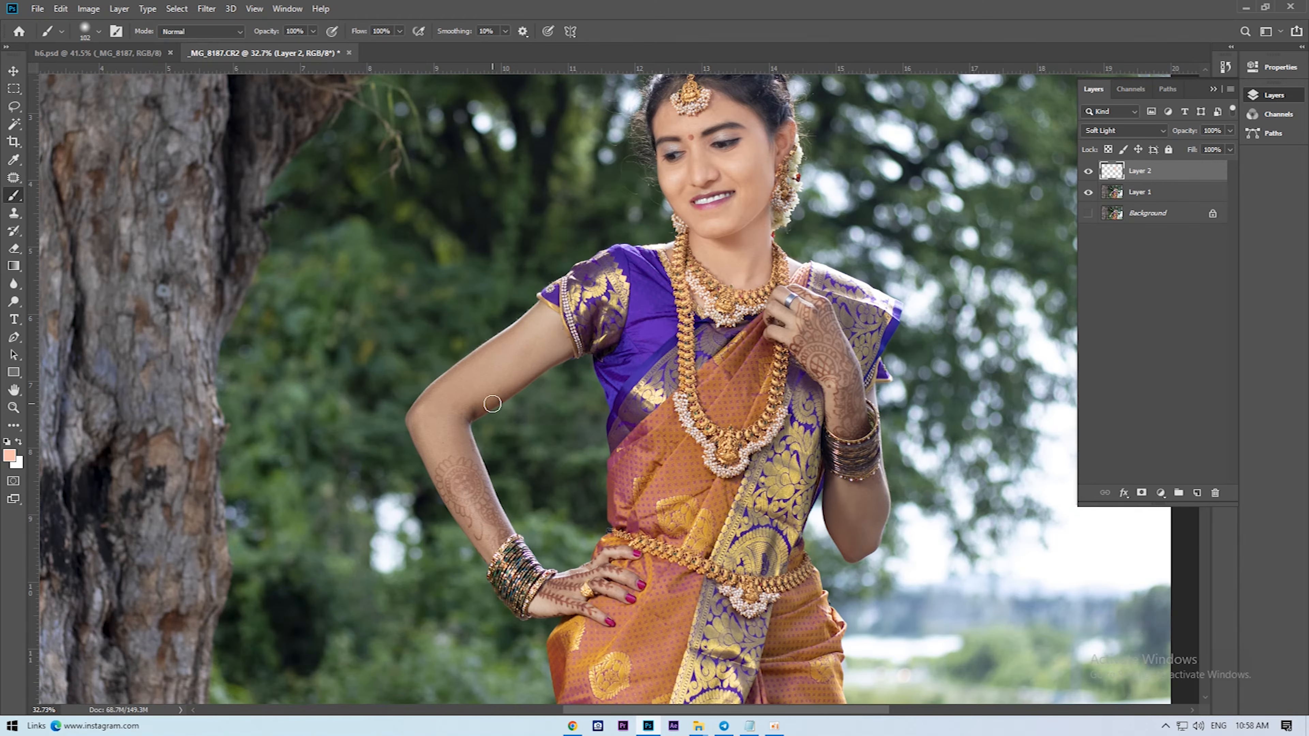
pyautogui.rightClick(498, 407)
pyautogui.press('Return')
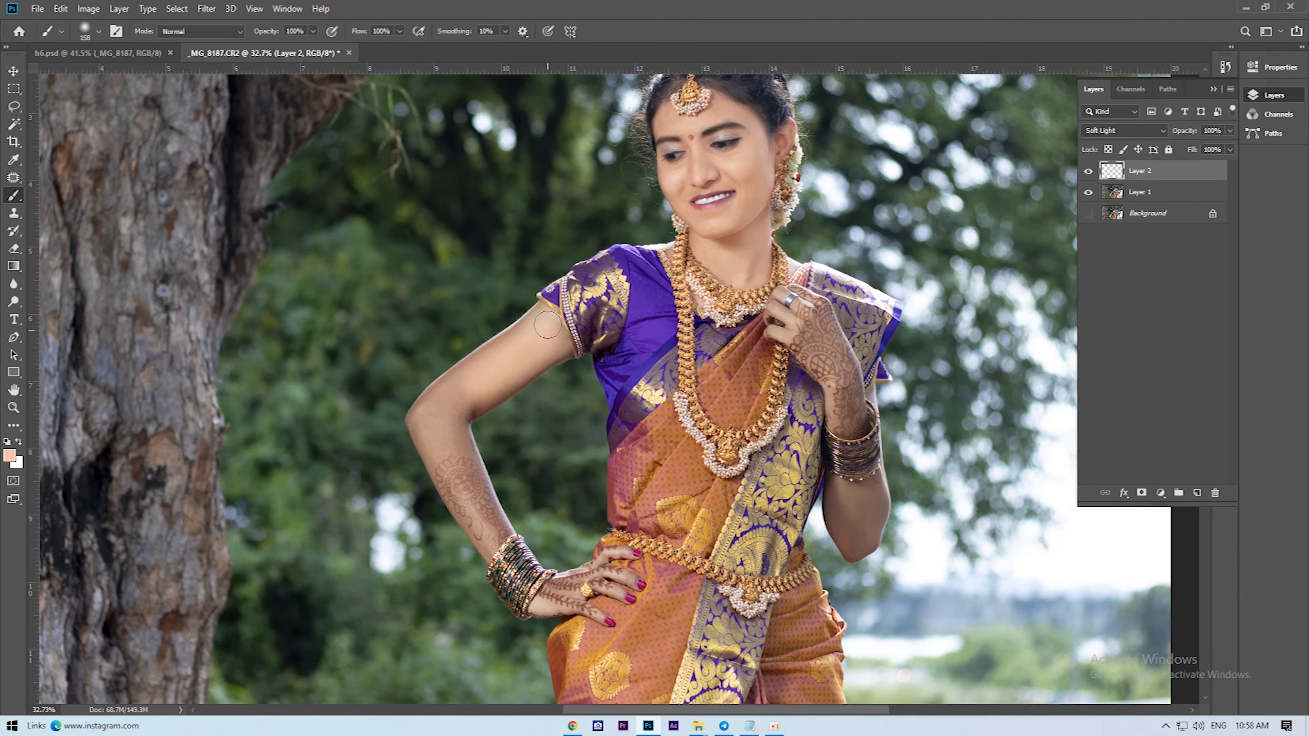
pyautogui.scroll(3, 444, 406)
pyautogui.press('[')
pyautogui.press('[')
pyautogui.press('[')
pyautogui.press('[')
pyautogui.press('[')
pyautogui.press('[')
pyautogui.press('[')
pyautogui.press('[')
pyautogui.press('[')
pyautogui.press('[')
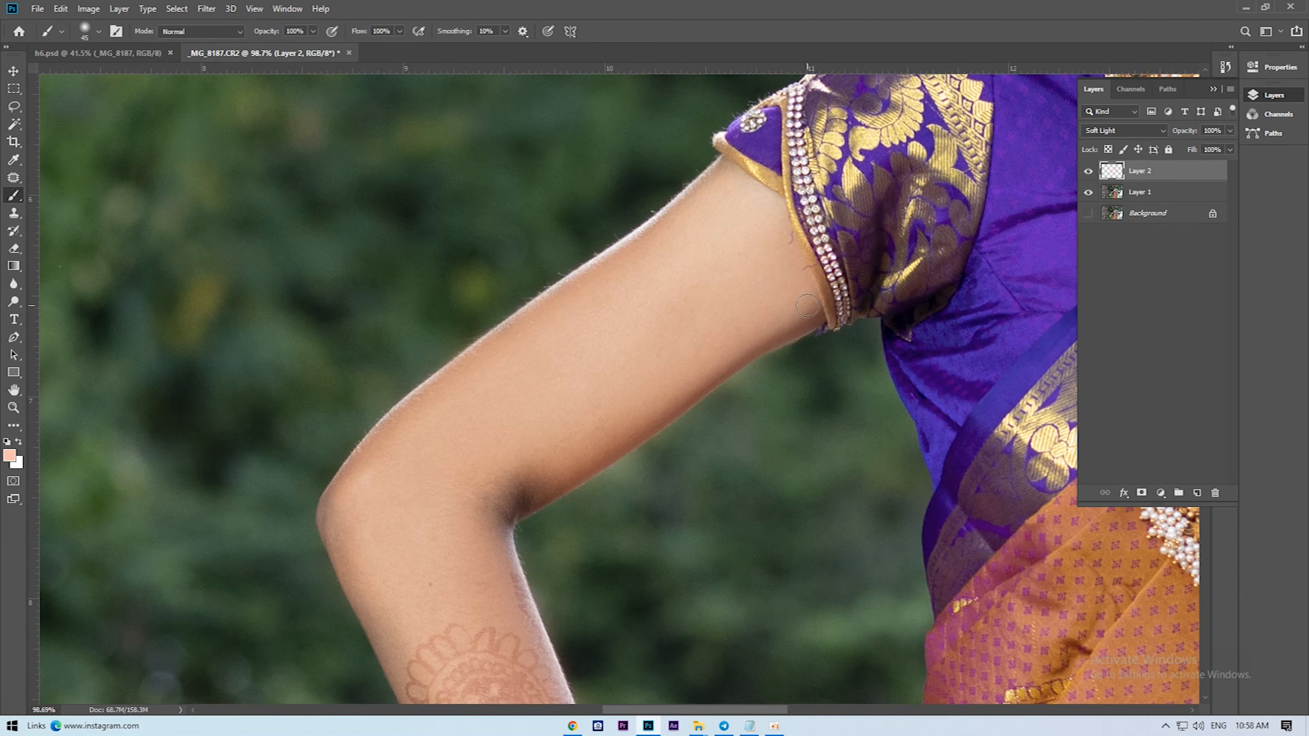
# - Brush the peach color over the raised hand and remaining skin with a 95 px brush
pyautogui.scroll(-2, 583, 589)
pyautogui.scroll(2, 582, 589)
pyautogui.scroll(-1, 693, 446)
pyautogui.rightClick(693, 446)
pyautogui.press('Return')
pyautogui.scroll(-2, 471, 269)
pyautogui.scroll(1, 544, 142)
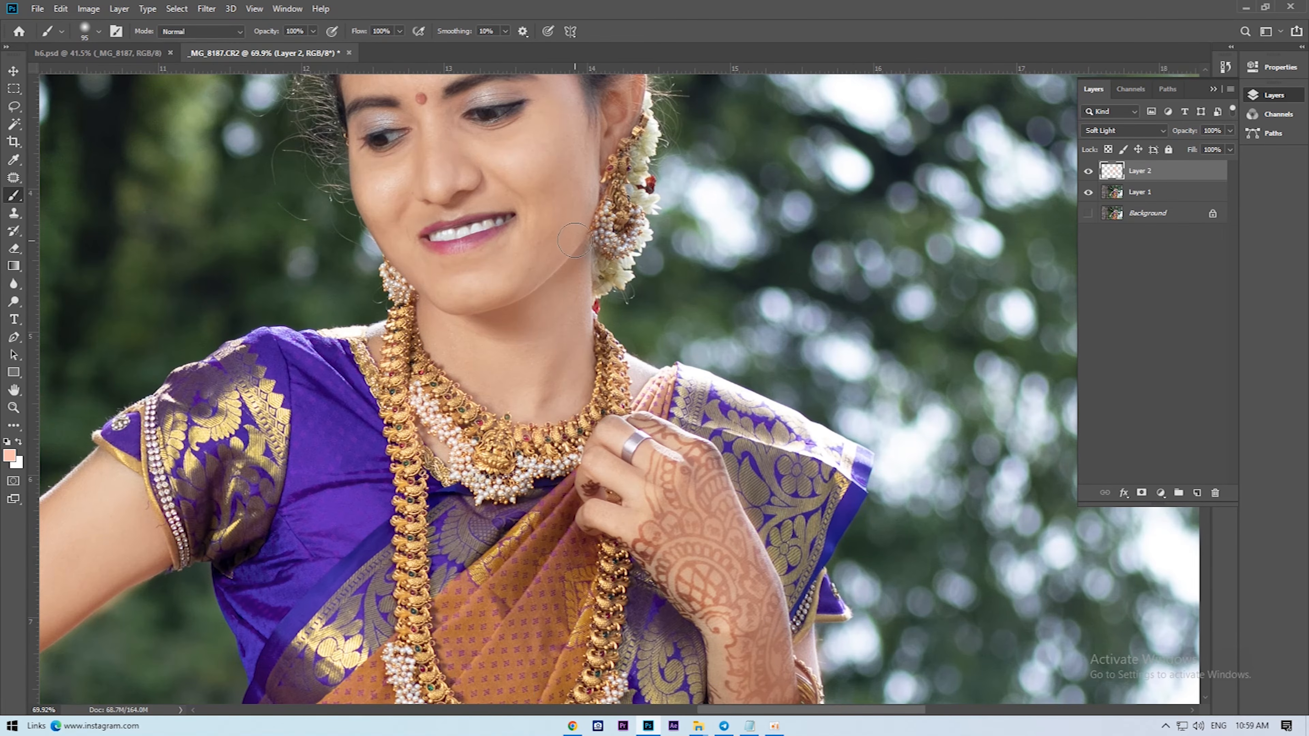
pyautogui.scroll(2, 544, 142)
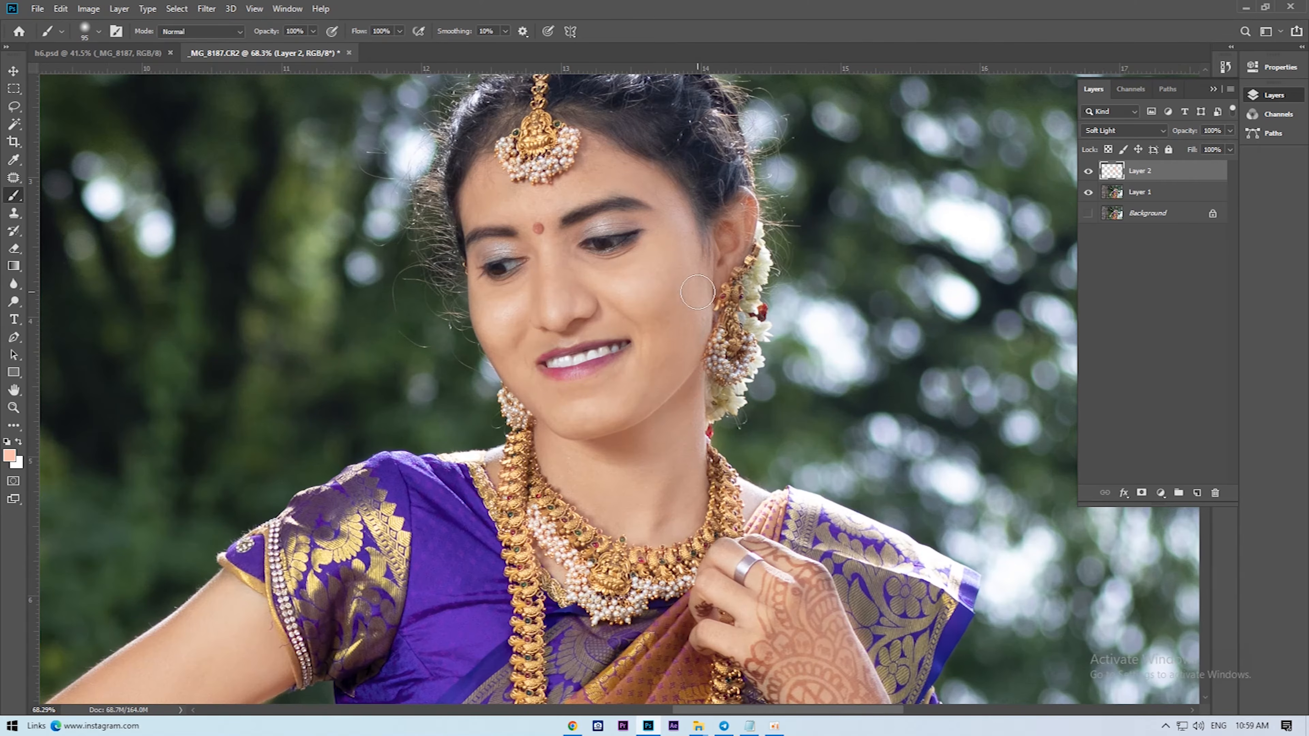
# - Lower Layer 2's opacity to 33% and compare the portrait with the layer hidden and shown
pyautogui.press('v')
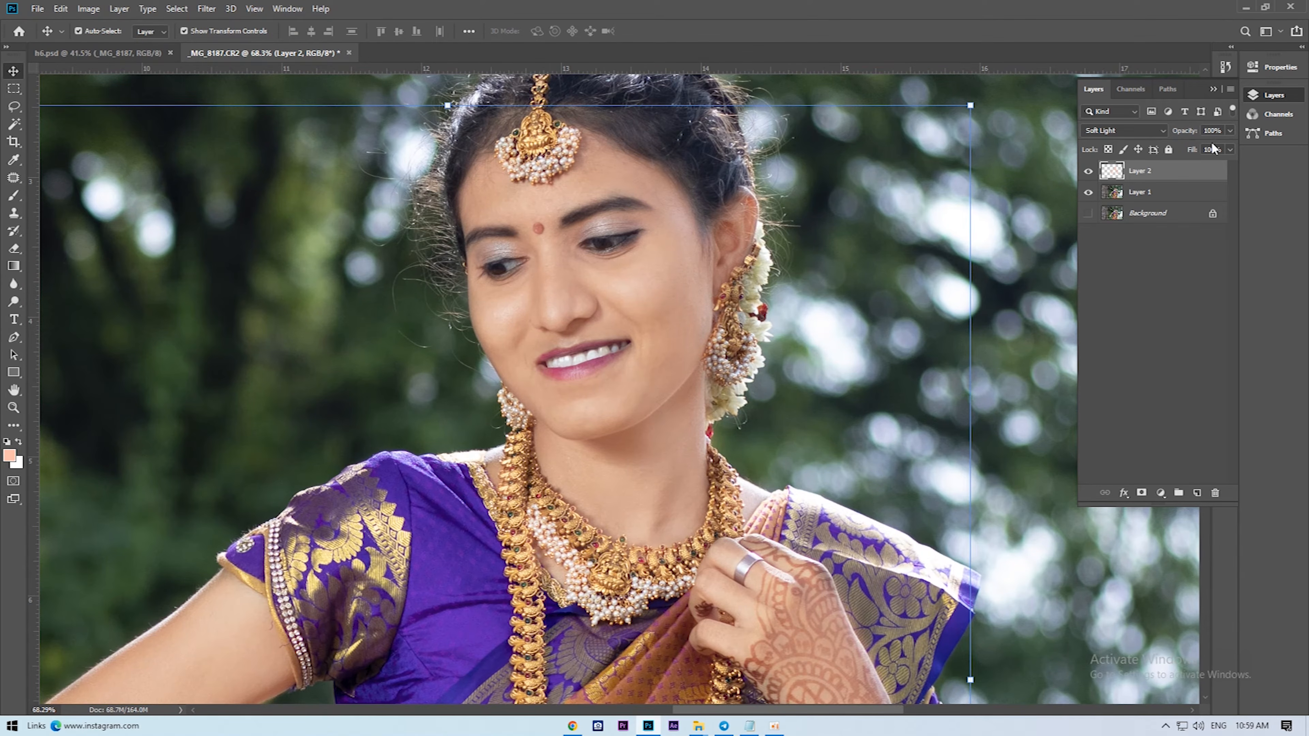
pyautogui.click(1230, 132)
pyautogui.click(1193, 149)
pyautogui.moveTo(1188, 146); pyautogui.dragTo(1187, 145)
pyautogui.click(1088, 171)
pyautogui.click(1088, 172)
pyautogui.scroll(-6, 1014, 184)
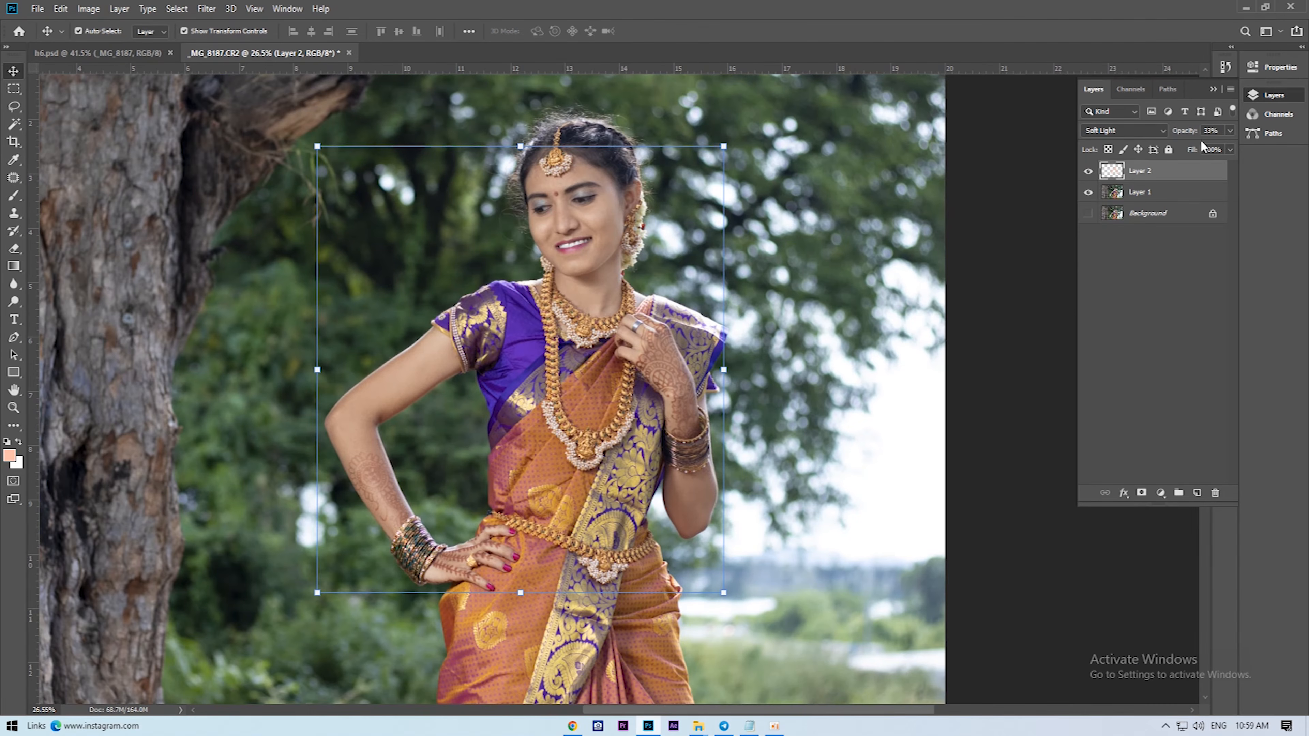
# - Reduce Layer 2's fill to 64% and merge it into Layer 1
pyautogui.click(1229, 149)
pyautogui.moveTo(1209, 164); pyautogui.dragTo(1206, 164)
pyautogui.click(1136, 177)
pyautogui.hotkey('ctrl', 'e')
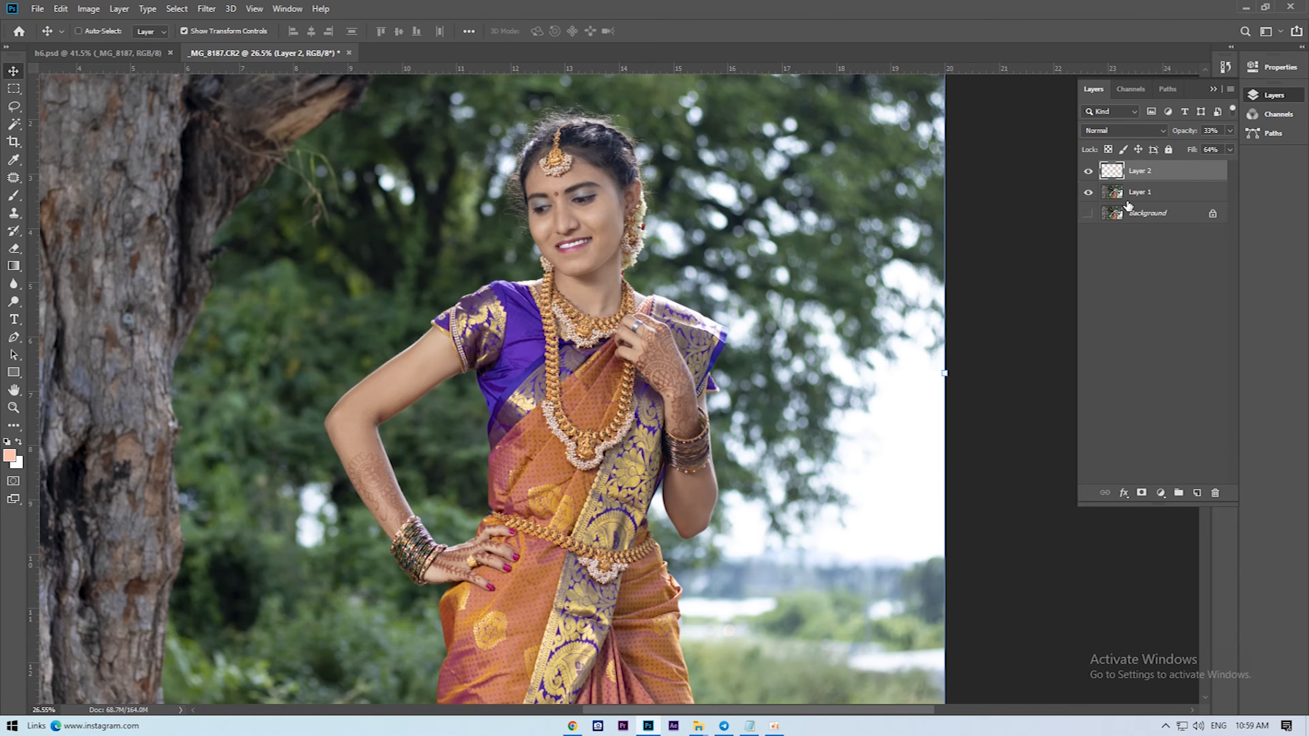
pyautogui.scroll(-2, 883, 359)
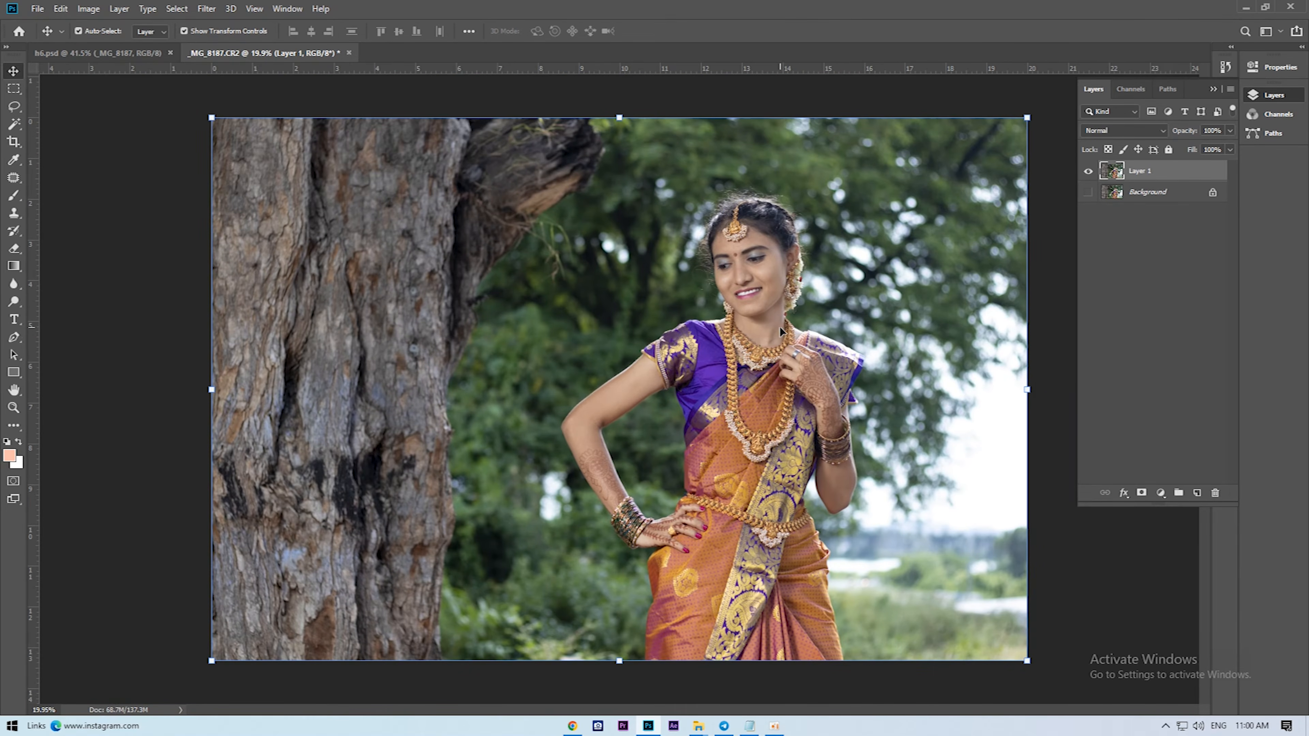
pyautogui.scroll(2, 835, 180)
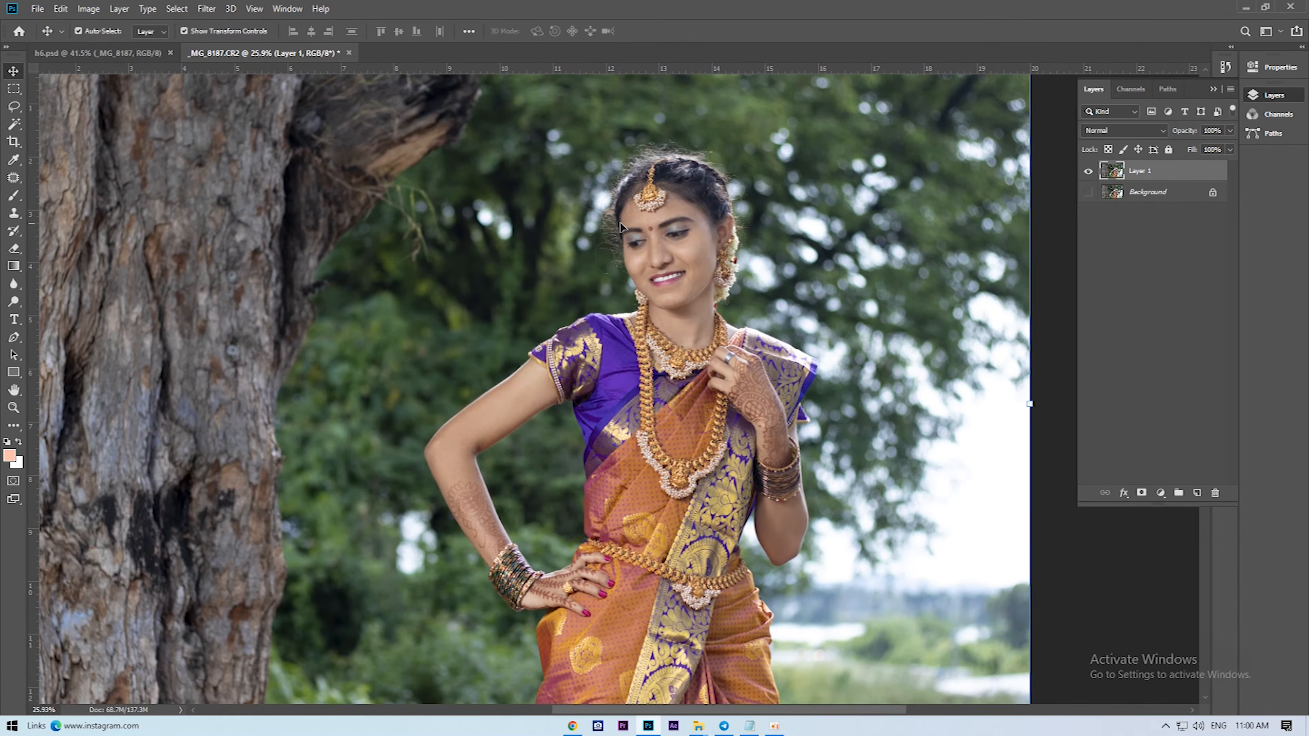
pyautogui.hotkey('ctrl', 'm')
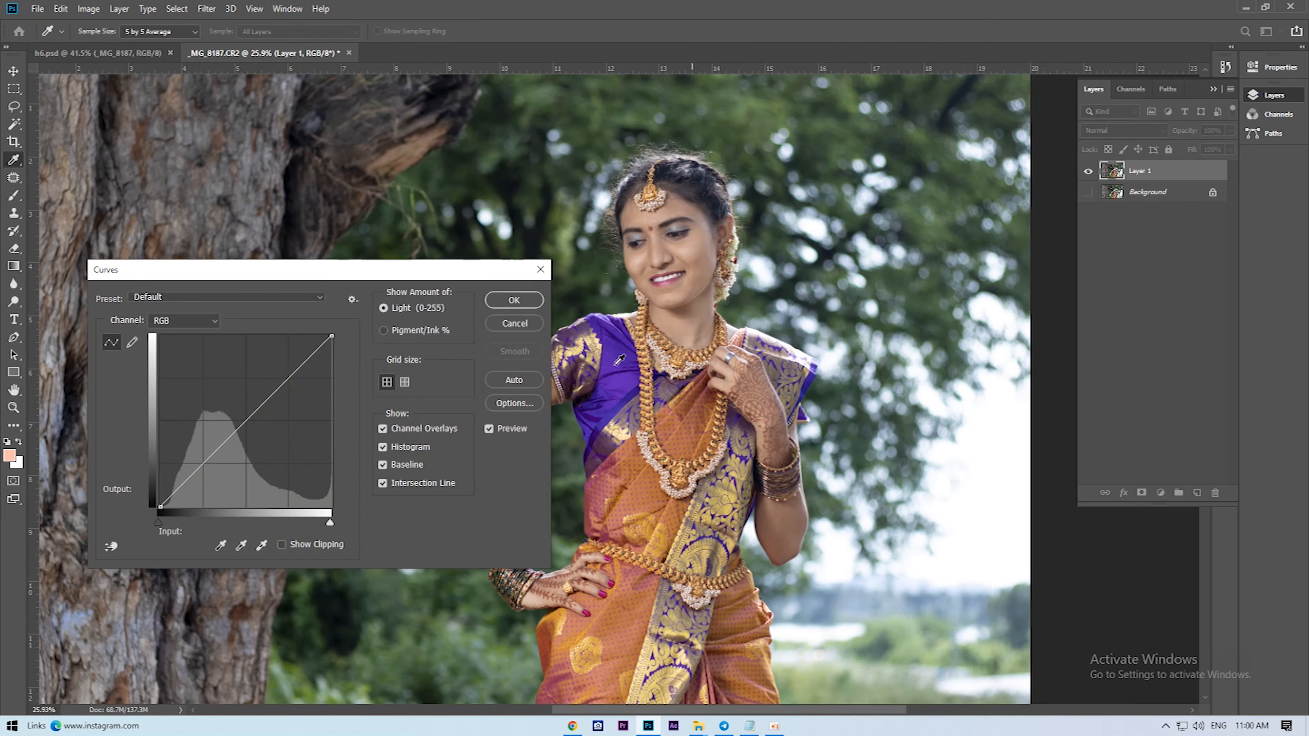
pyautogui.click(514, 323)
# - Apply a Curves adjustment to Layer 1 with the white point sampled from the bright sky at the edge of the foliage
pyautogui.click(88, 9)
pyautogui.moveTo(113, 48)
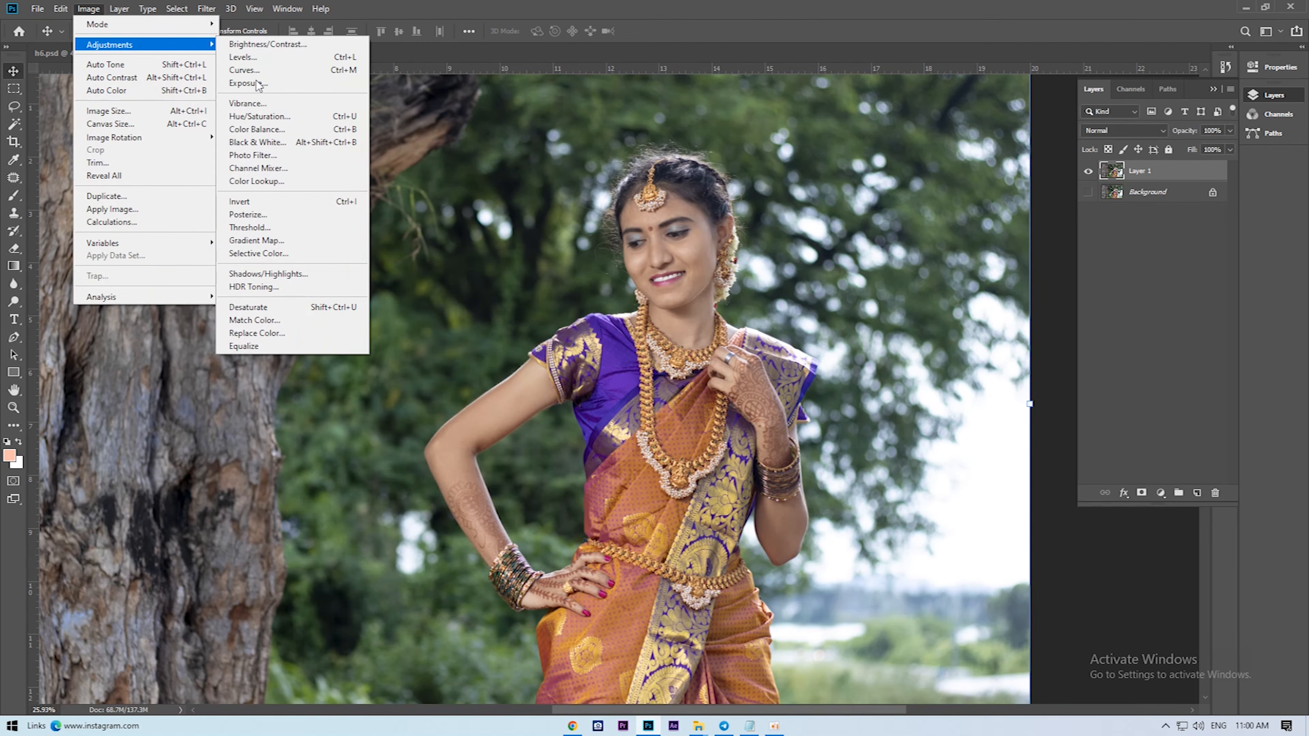
pyautogui.click(263, 545)
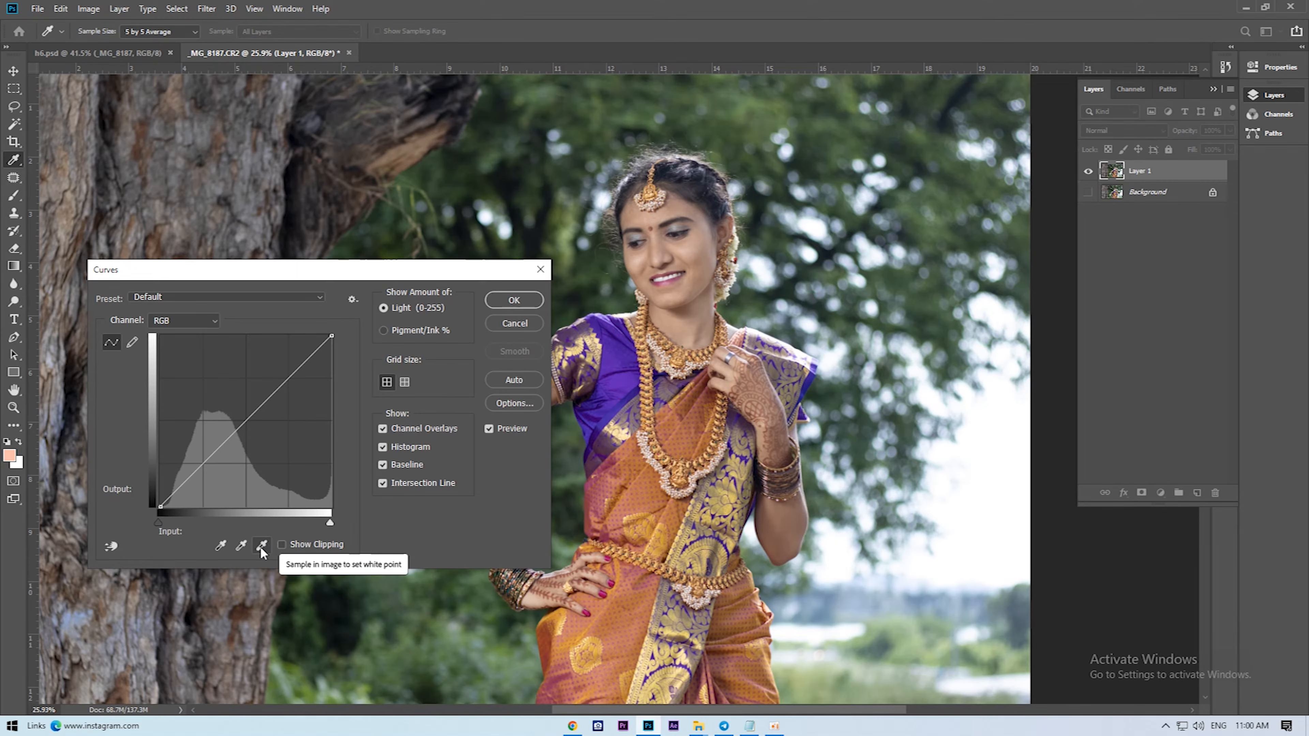
pyautogui.click(262, 545)
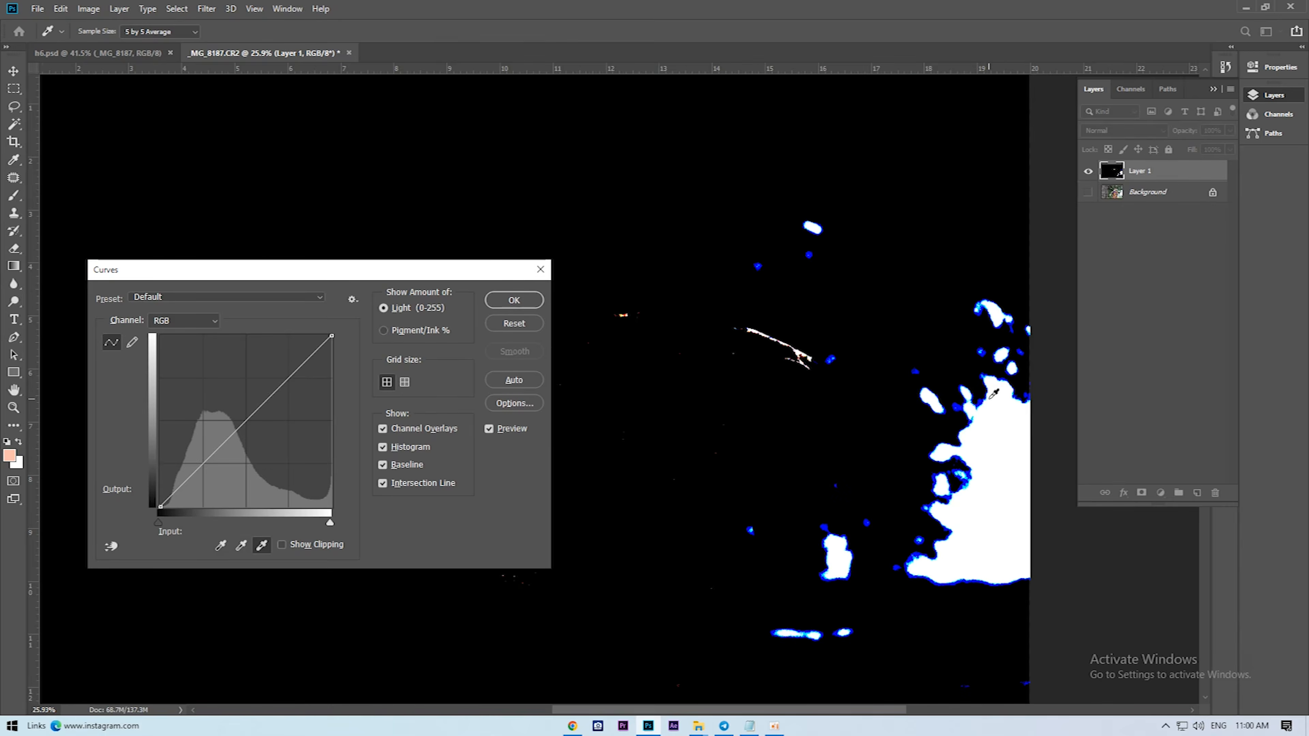
pyautogui.scroll(1, 987, 388)
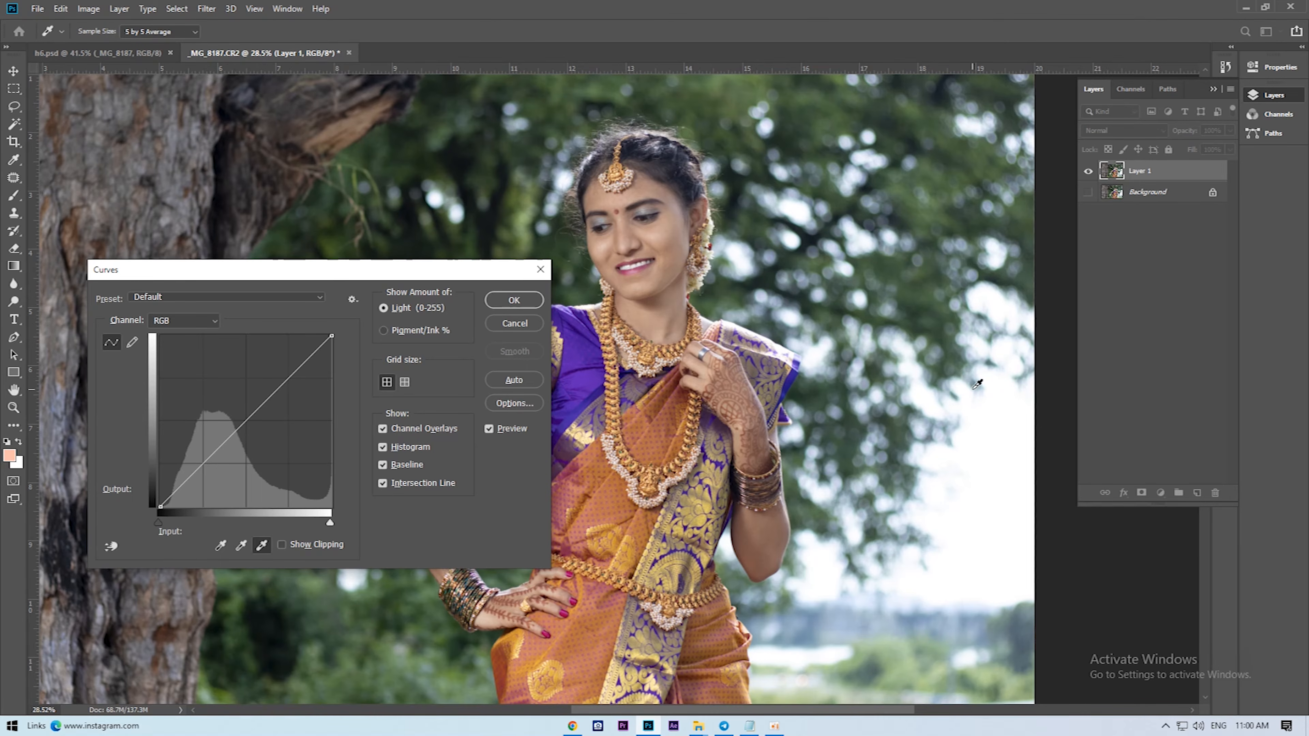
pyautogui.scroll(5, 975, 384)
pyautogui.click(941, 381)
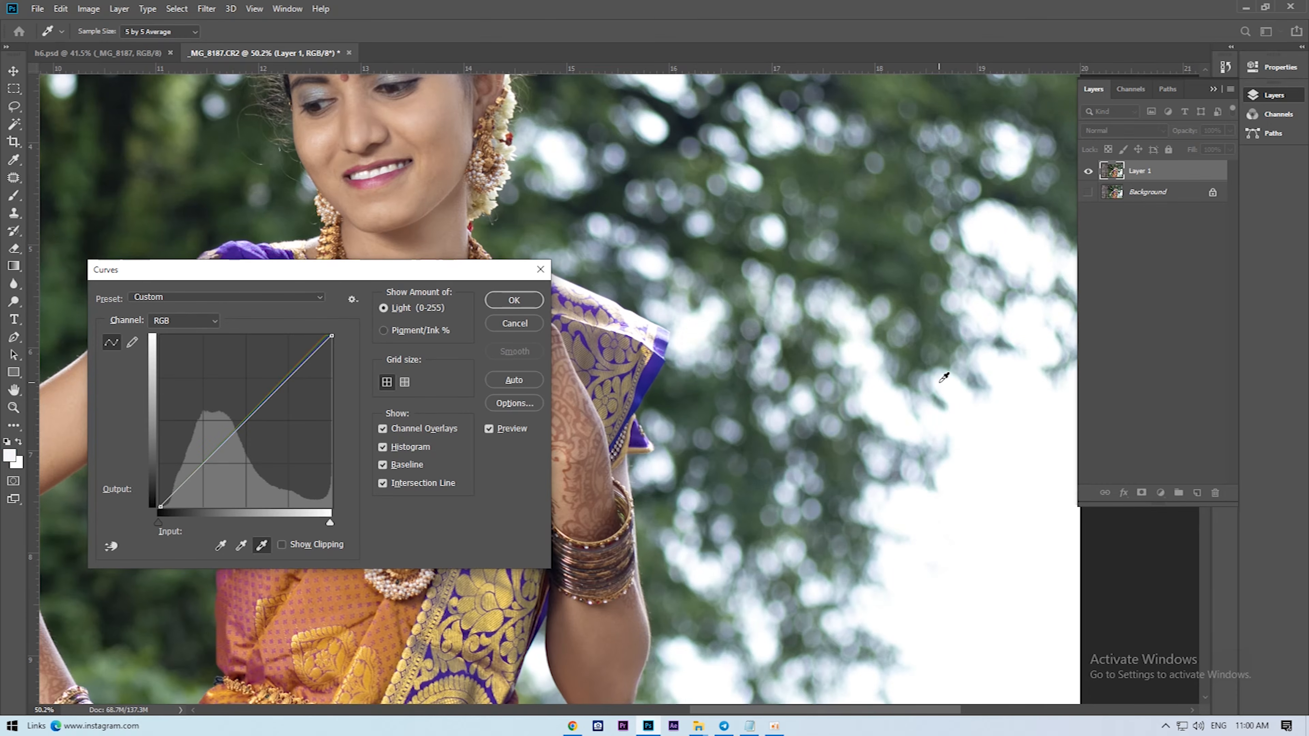
pyautogui.scroll(-2, 934, 385)
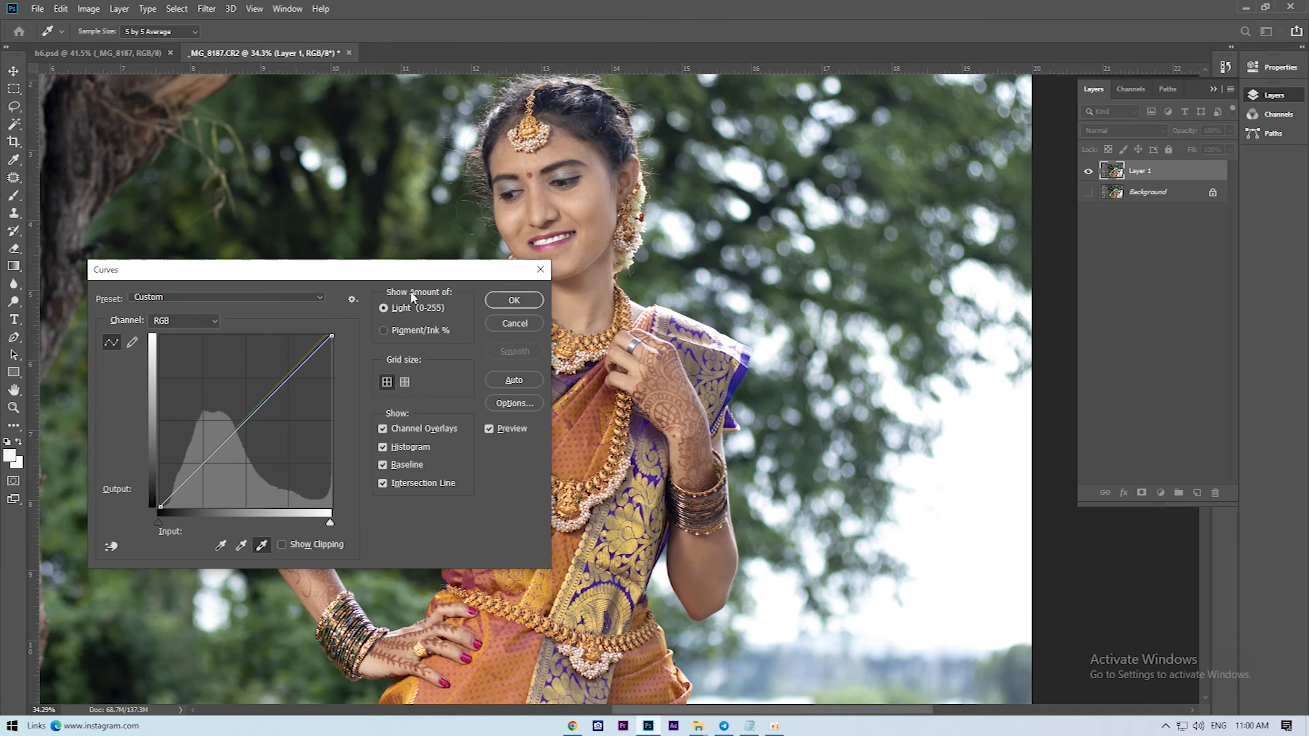
pyautogui.moveTo(436, 274); pyautogui.dragTo(351, 271)
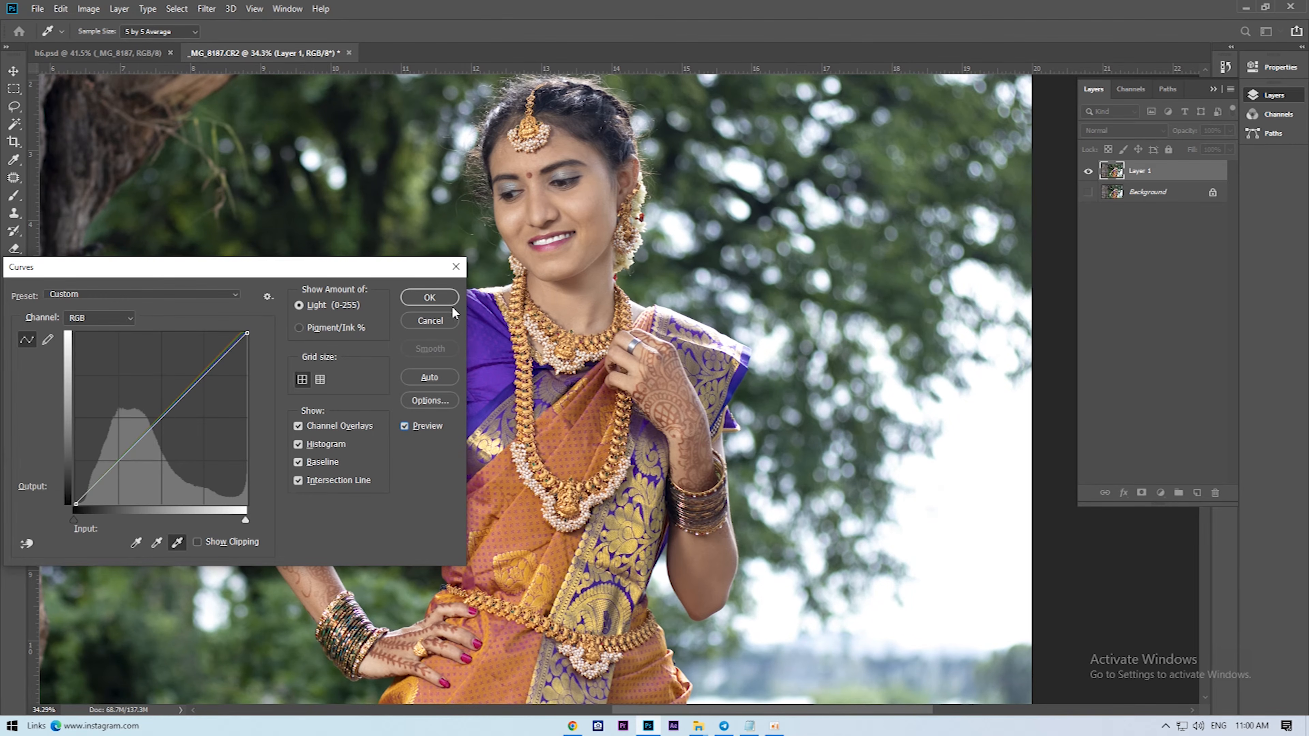
pyautogui.click(439, 298)
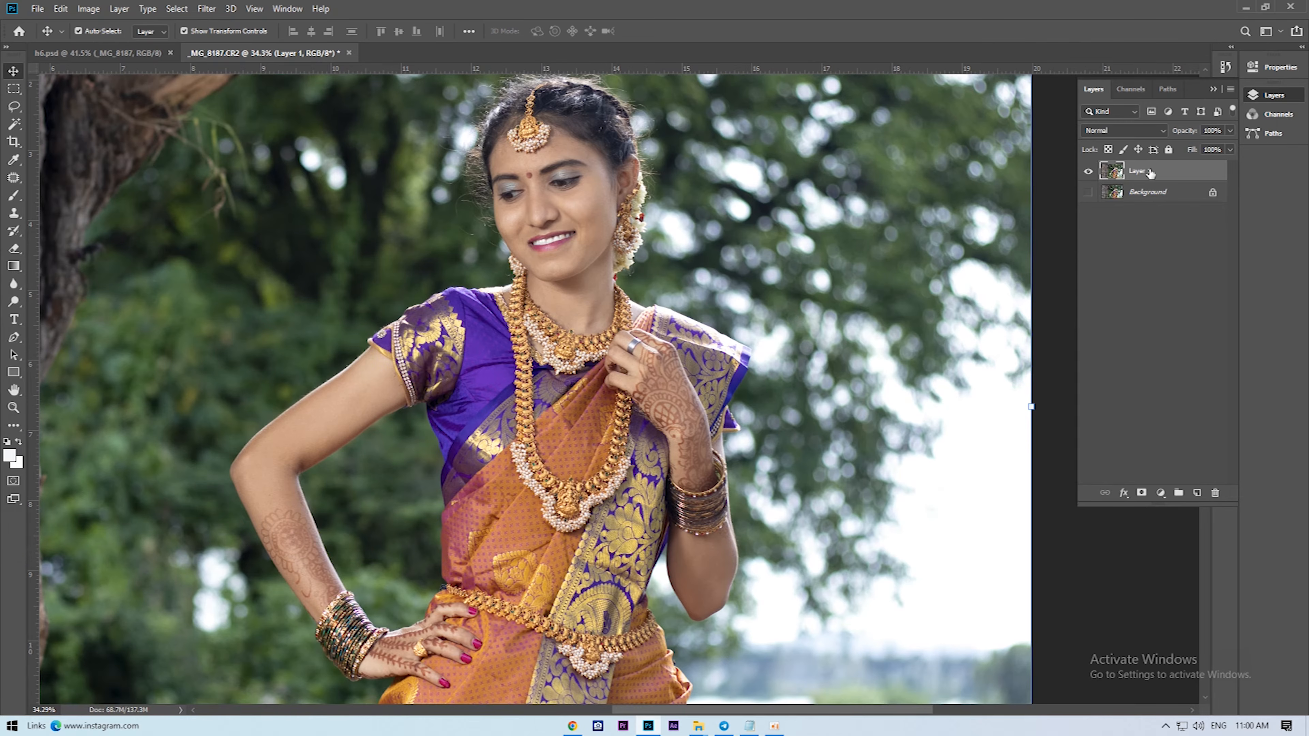
# - Duplicate Layer 1 and apply Curves to the copy with the black point sampled from the woman's dark hair
pyautogui.hotkey('ctrl', 'j')
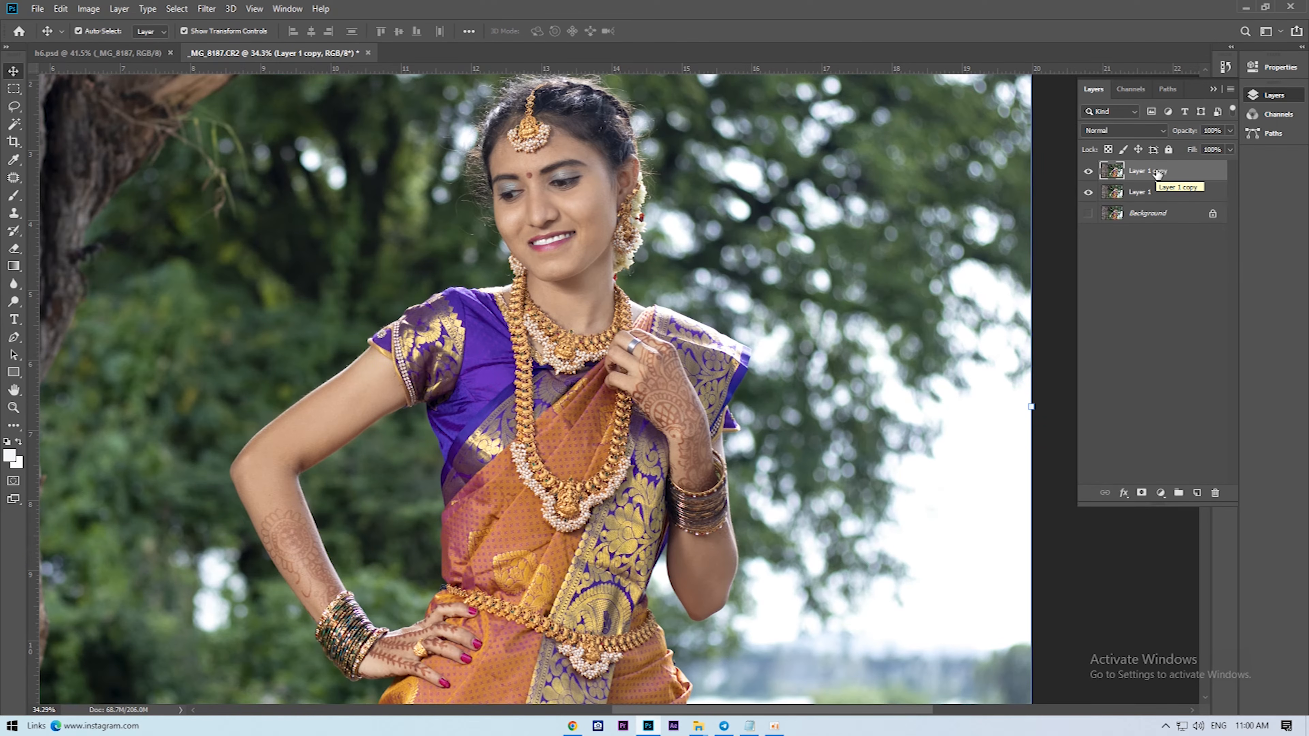
pyautogui.hotkey('ctrl', 'm')
pyautogui.moveTo(706, 124); pyautogui.dragTo(1128, 197)
pyautogui.click(973, 473)
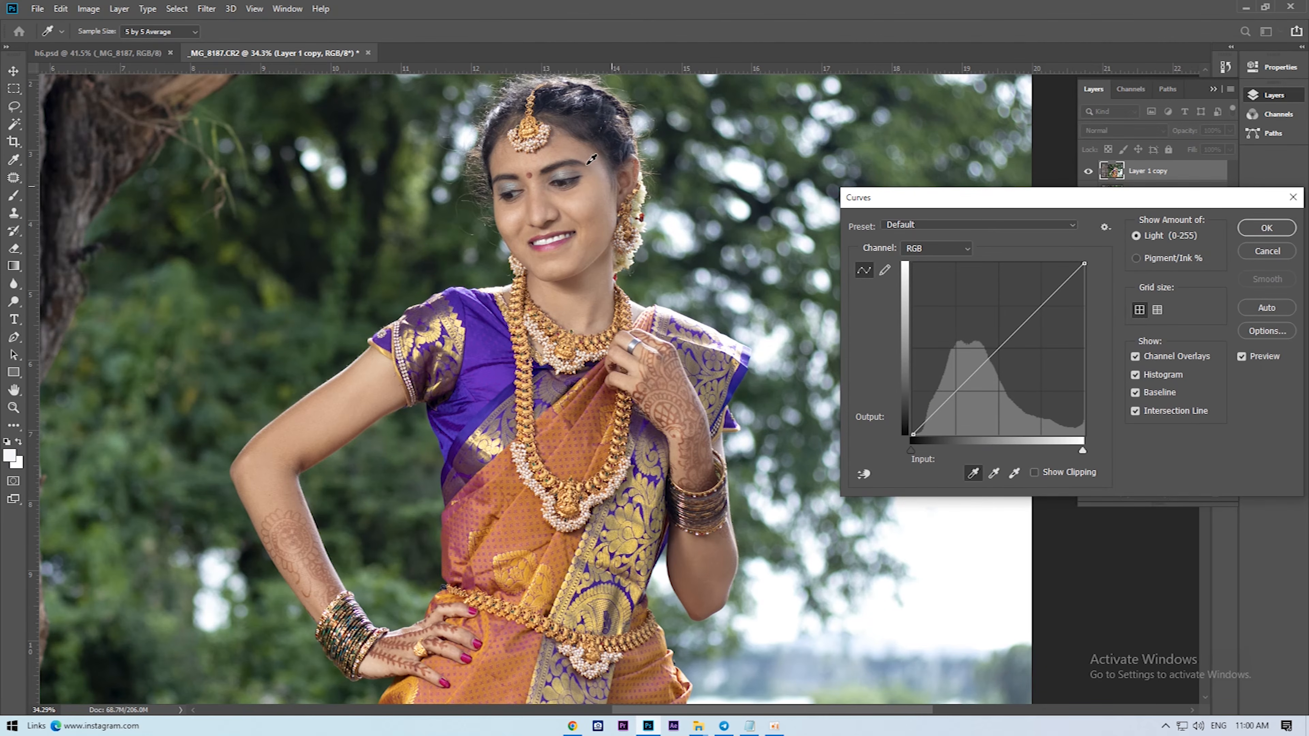
pyautogui.scroll(1, 595, 130)
pyautogui.scroll(4, 595, 130)
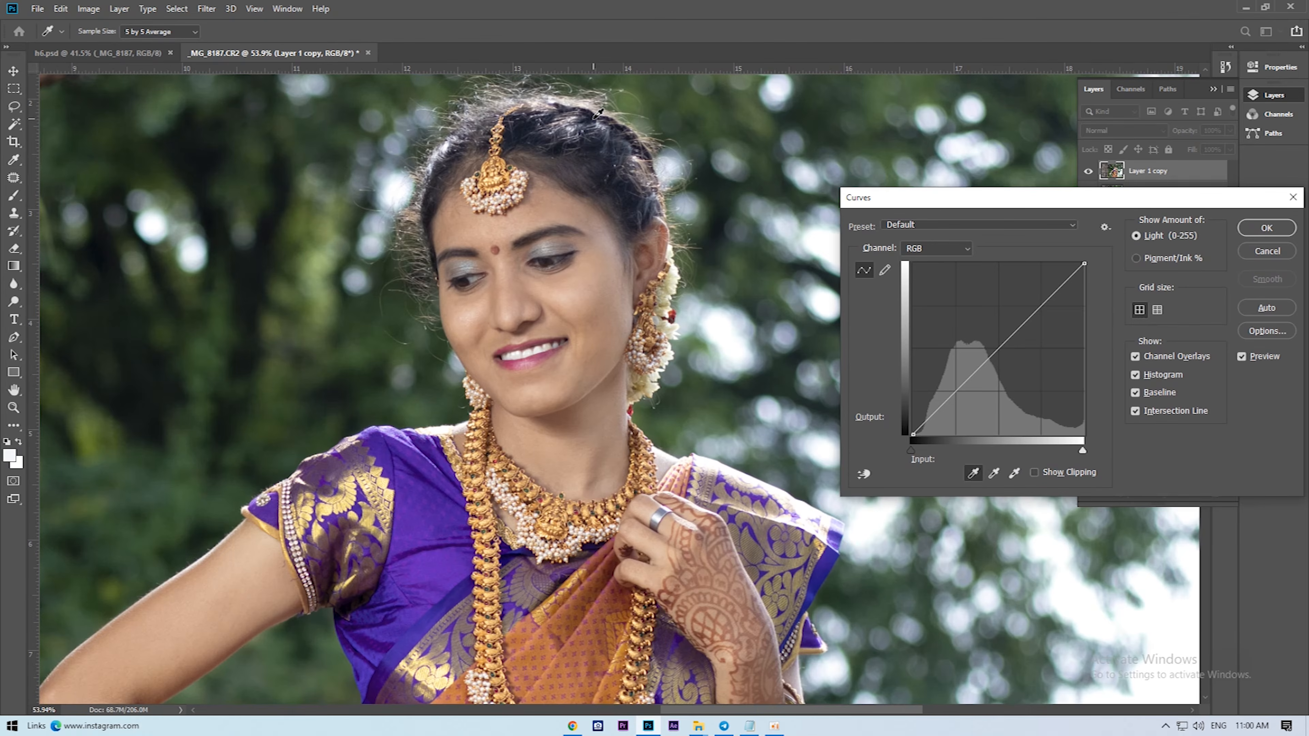
pyautogui.click(598, 112)
pyautogui.click(619, 125)
pyautogui.click(623, 125)
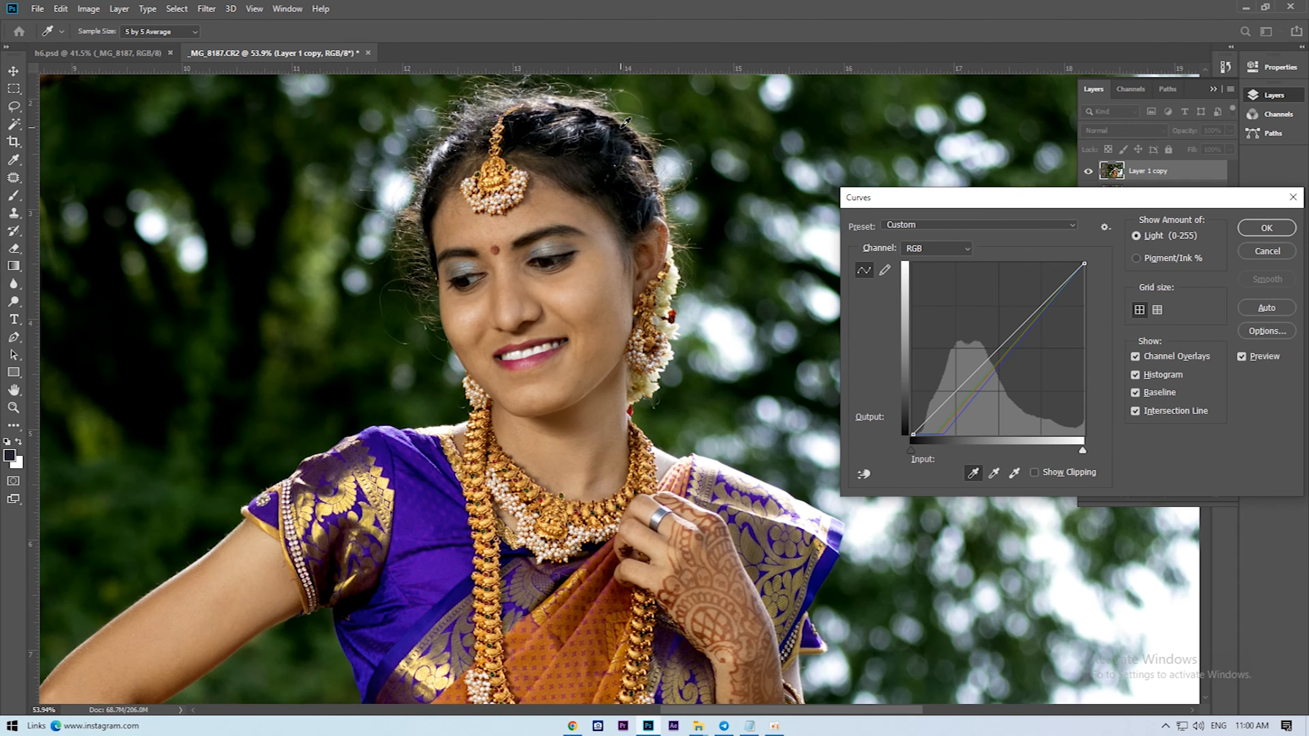
pyautogui.click(1277, 233)
# - Lower the Layer 1 copy's opacity to about 35%, compare it hidden and shown, and merge it into Layer 1
pyautogui.press('v')
pyautogui.scroll(-4, 650, 248)
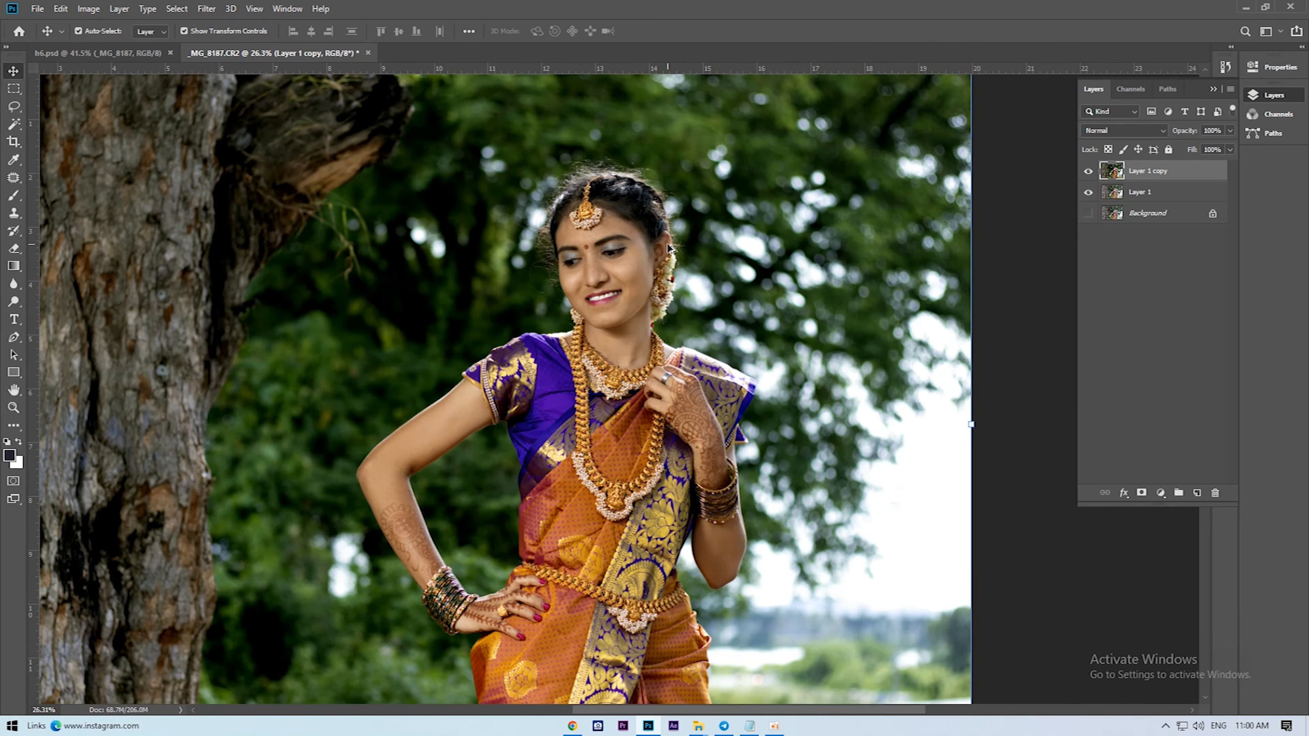
pyautogui.scroll(-2, 788, 267)
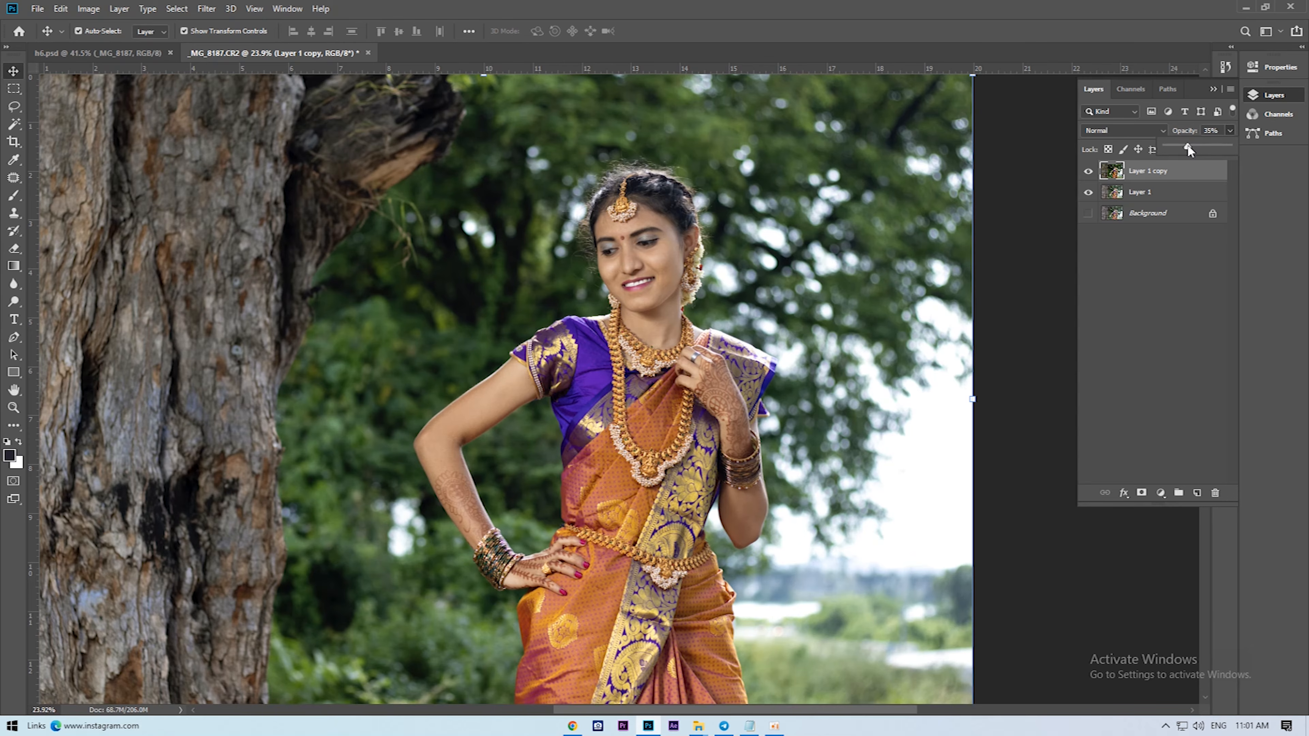
pyautogui.moveTo(1188, 144); pyautogui.dragTo(1185, 145)
pyautogui.click(1088, 171)
pyautogui.click(1089, 171)
pyautogui.press('ctrl')
pyautogui.press('Delete')
pyautogui.hotkey('ctrl', '0')
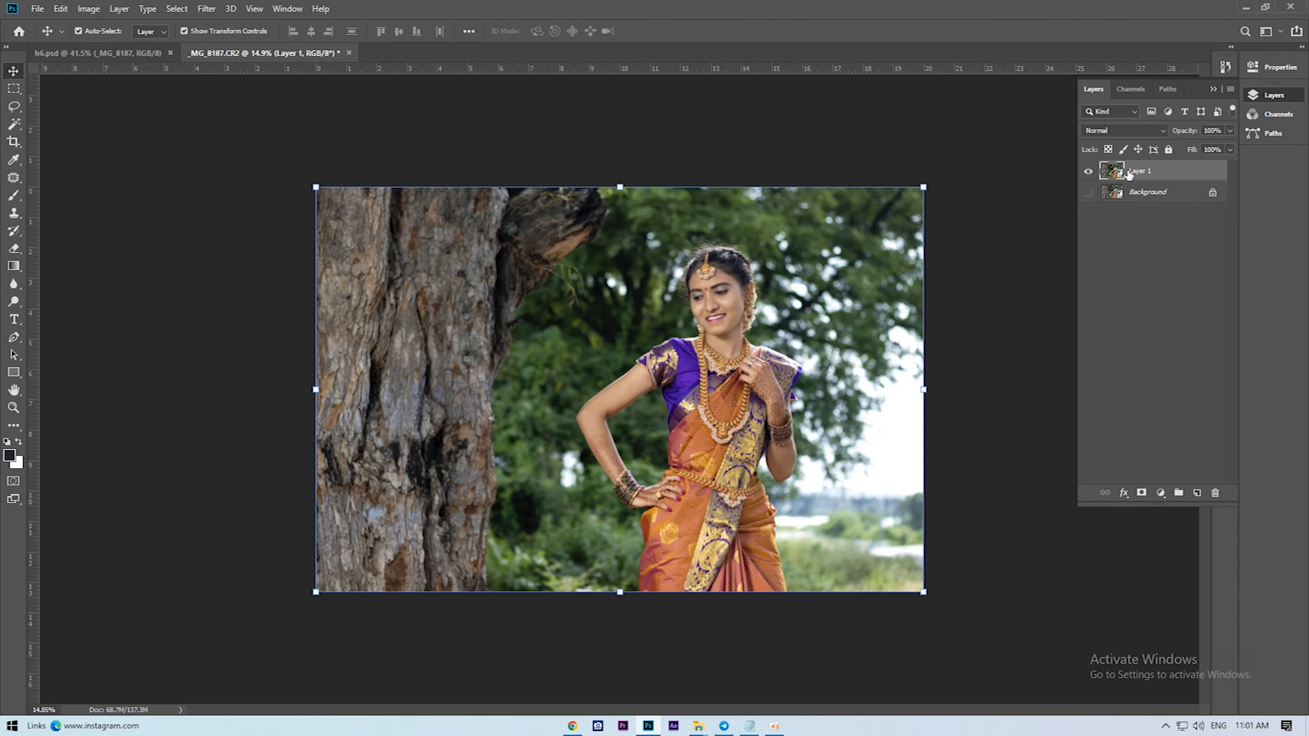
# - Duplicate the merged Layer 1 and keep only the copy visible
pyautogui.scroll(3, 781, 273)
pyautogui.scroll(-1, 781, 273)
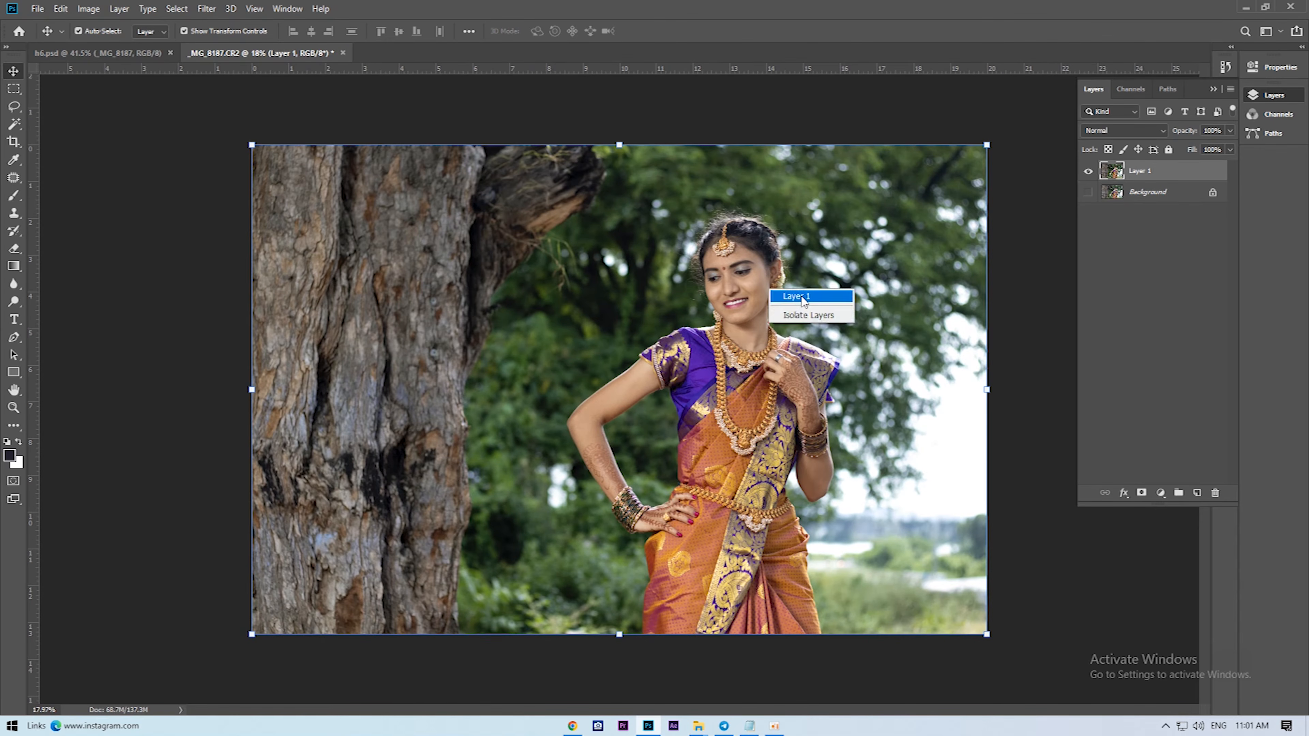
pyautogui.scroll(3, 803, 280)
pyautogui.scroll(-2, 804, 281)
pyautogui.hotkey('ctrl', 'j')
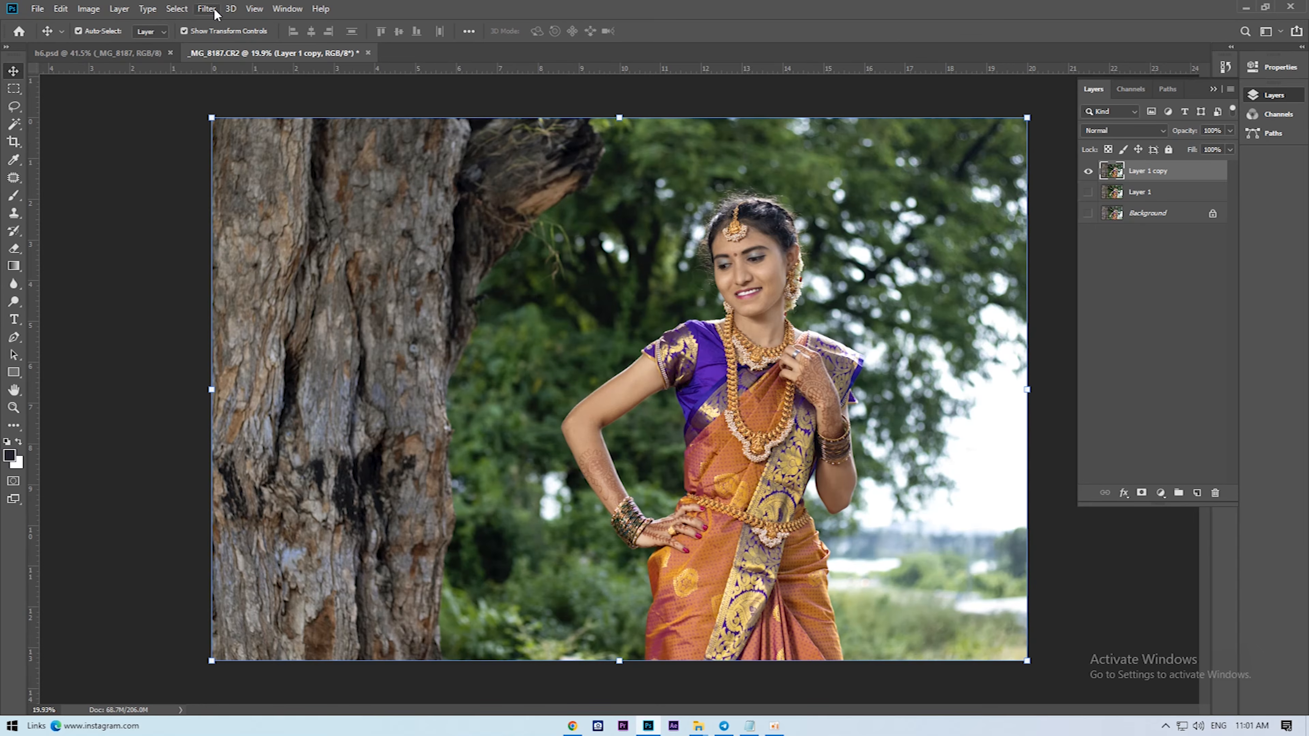
# - In the Camera Raw filter, set exposure +0.10, contrast -5, highlights -6, shadows +28, whites +8, blacks -2, texture +1, clarity +1, dehaze +18 and vibrance +18
pyautogui.click(206, 8)
pyautogui.click(233, 92)
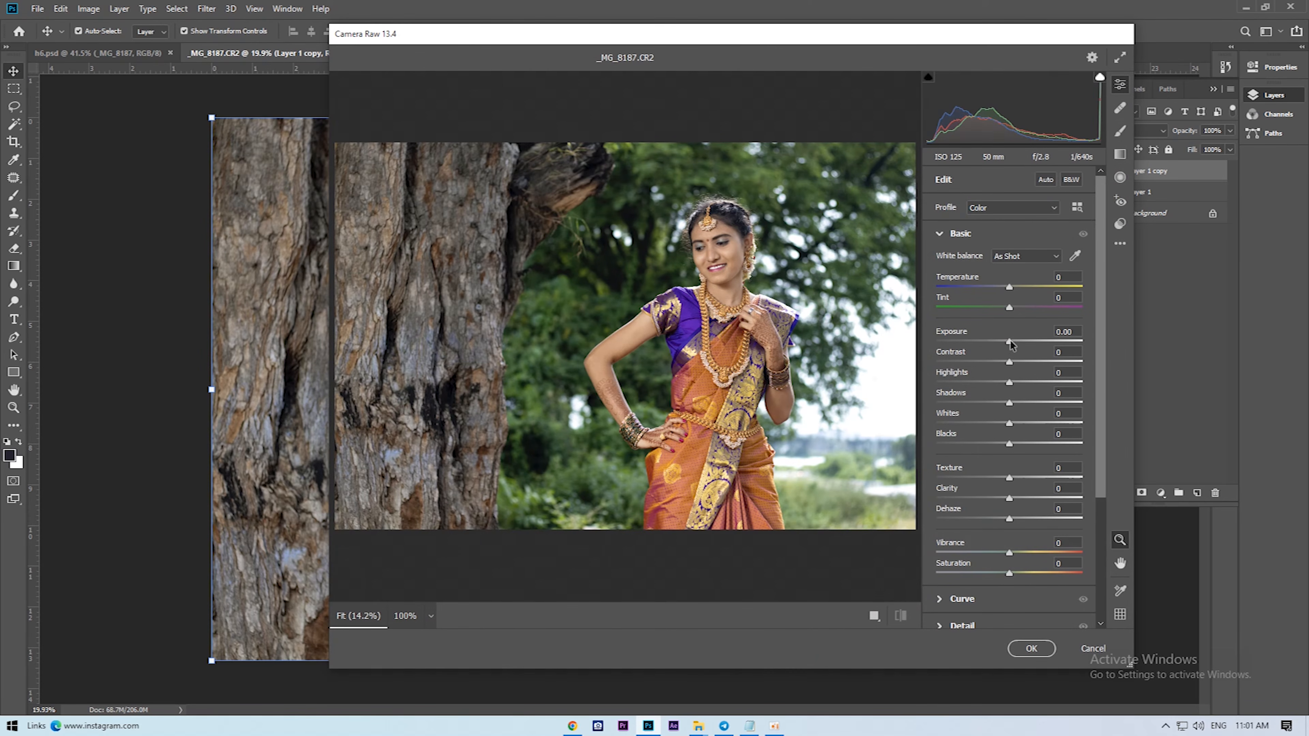
pyautogui.moveTo(1010, 342); pyautogui.dragTo(1011, 342)
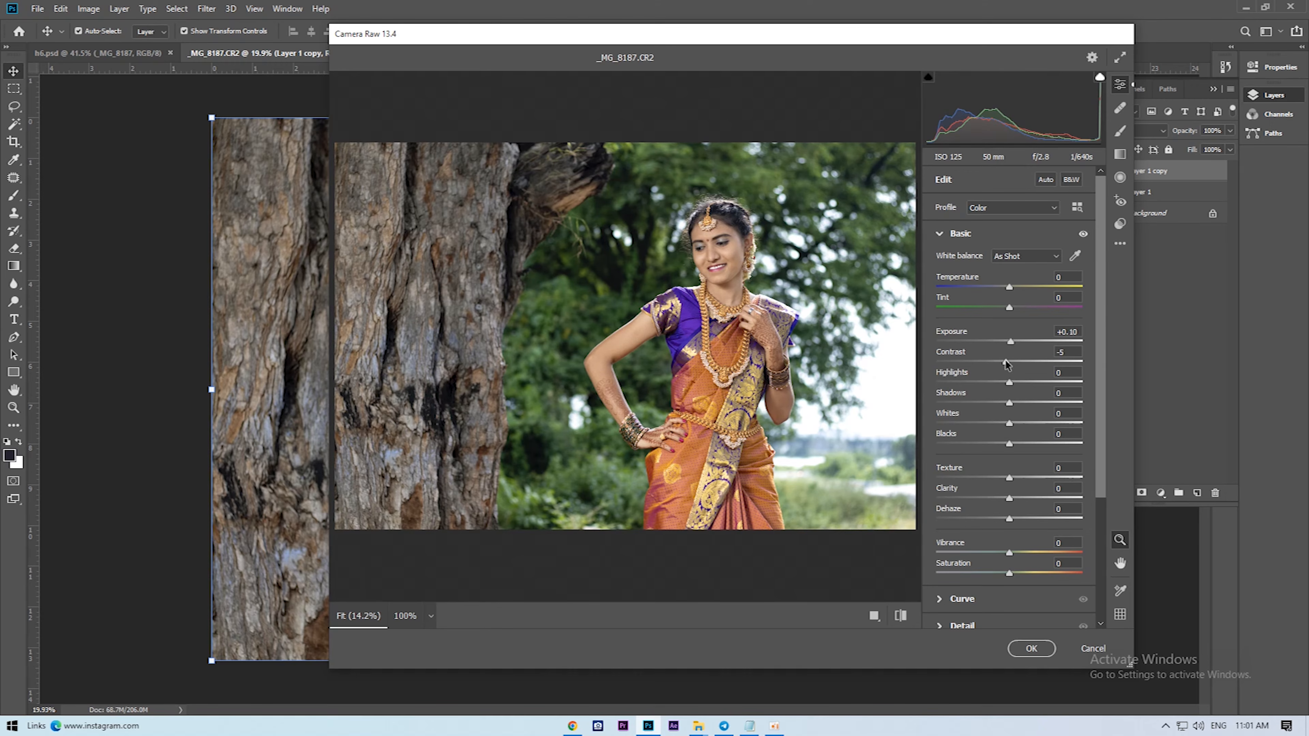
pyautogui.moveTo(1011, 385); pyautogui.dragTo(1032, 405)
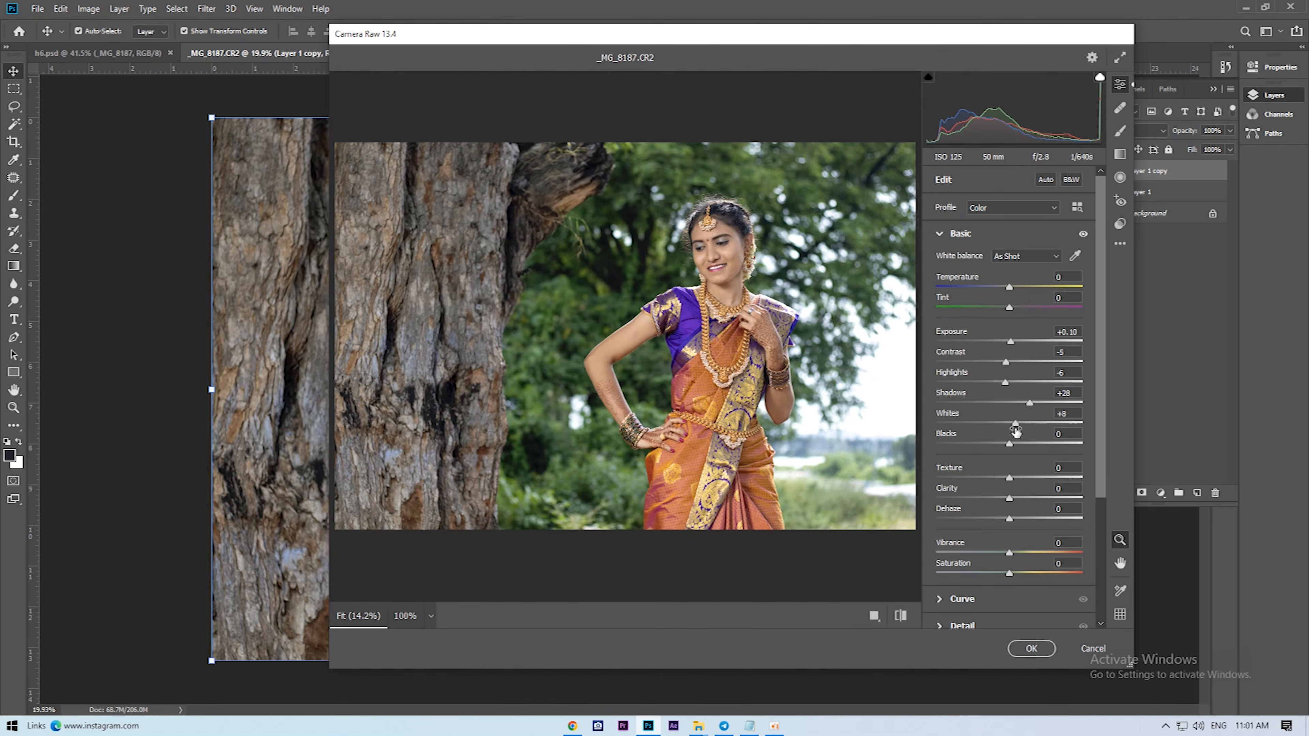
pyautogui.scroll(-3, 1004, 449)
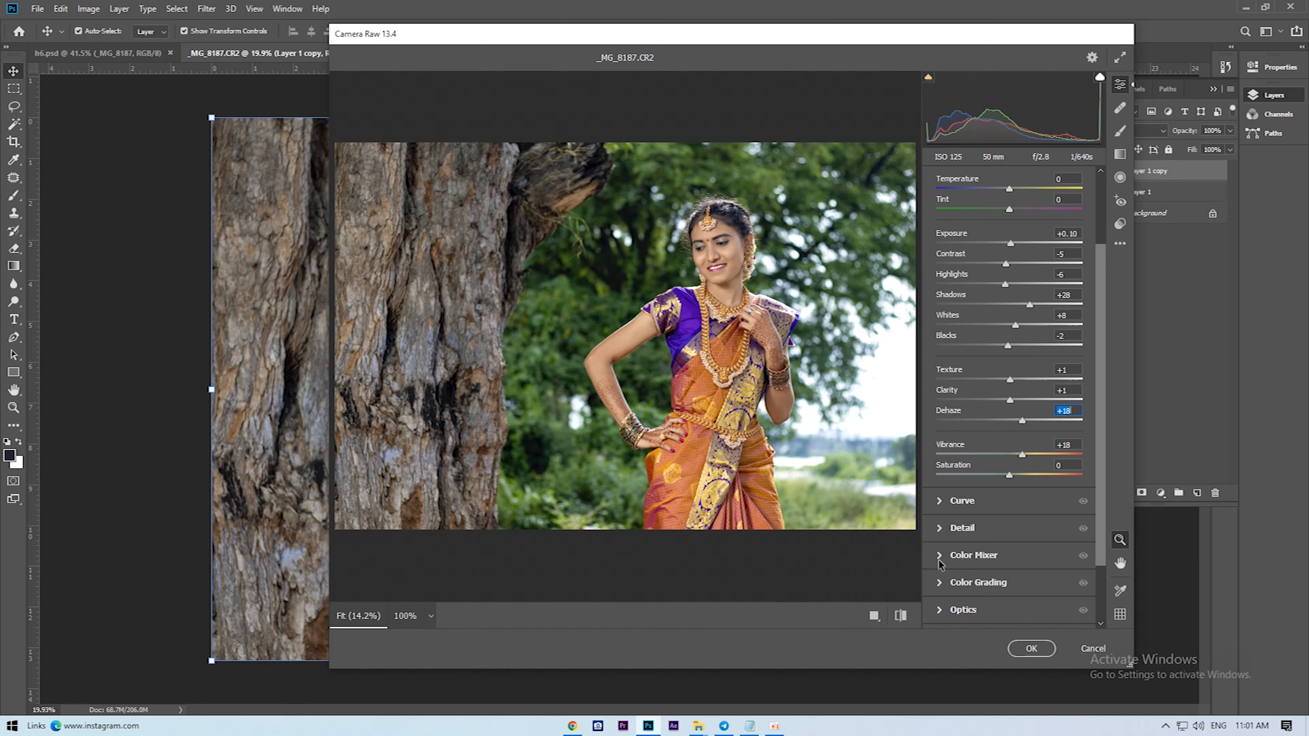
# - Set the greens in the Color Mixer to hue -20, saturation +17 and luminance +31, and apply the Camera Raw filter
pyautogui.click(939, 559)
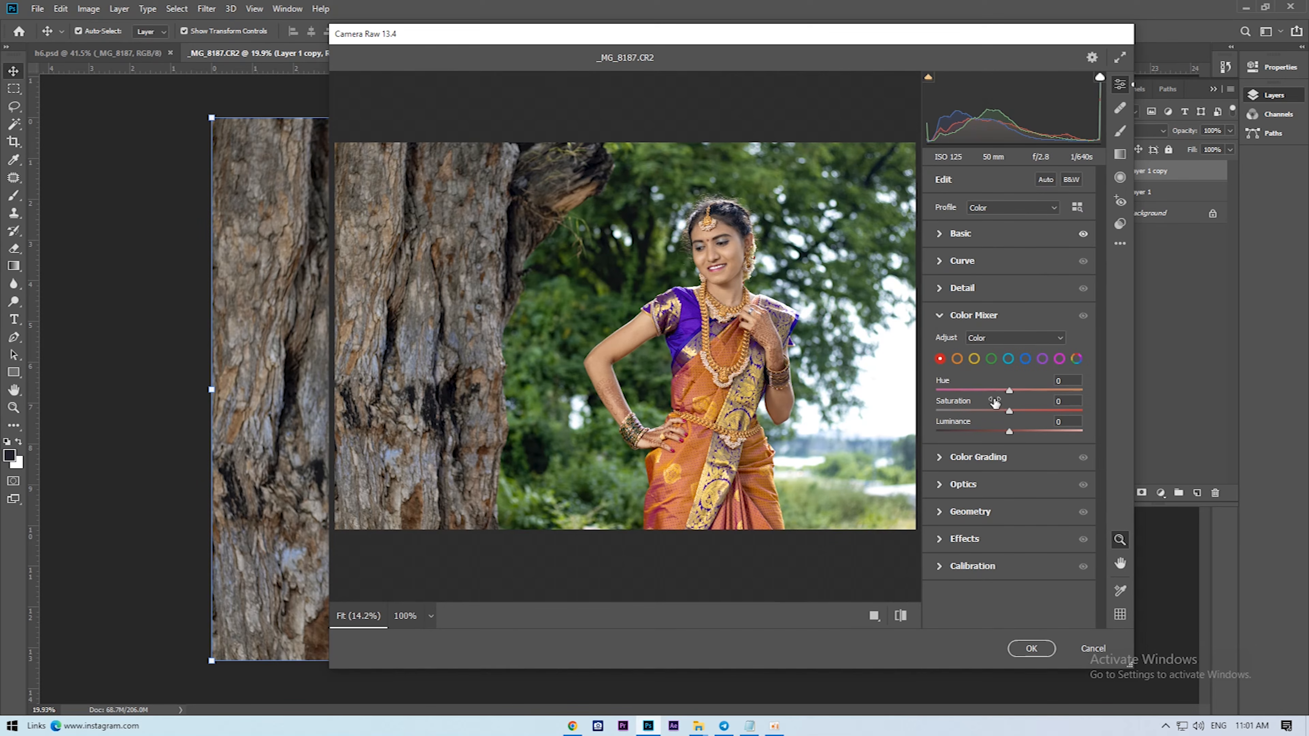
pyautogui.click(992, 359)
pyautogui.moveTo(1010, 393); pyautogui.dragTo(1034, 431)
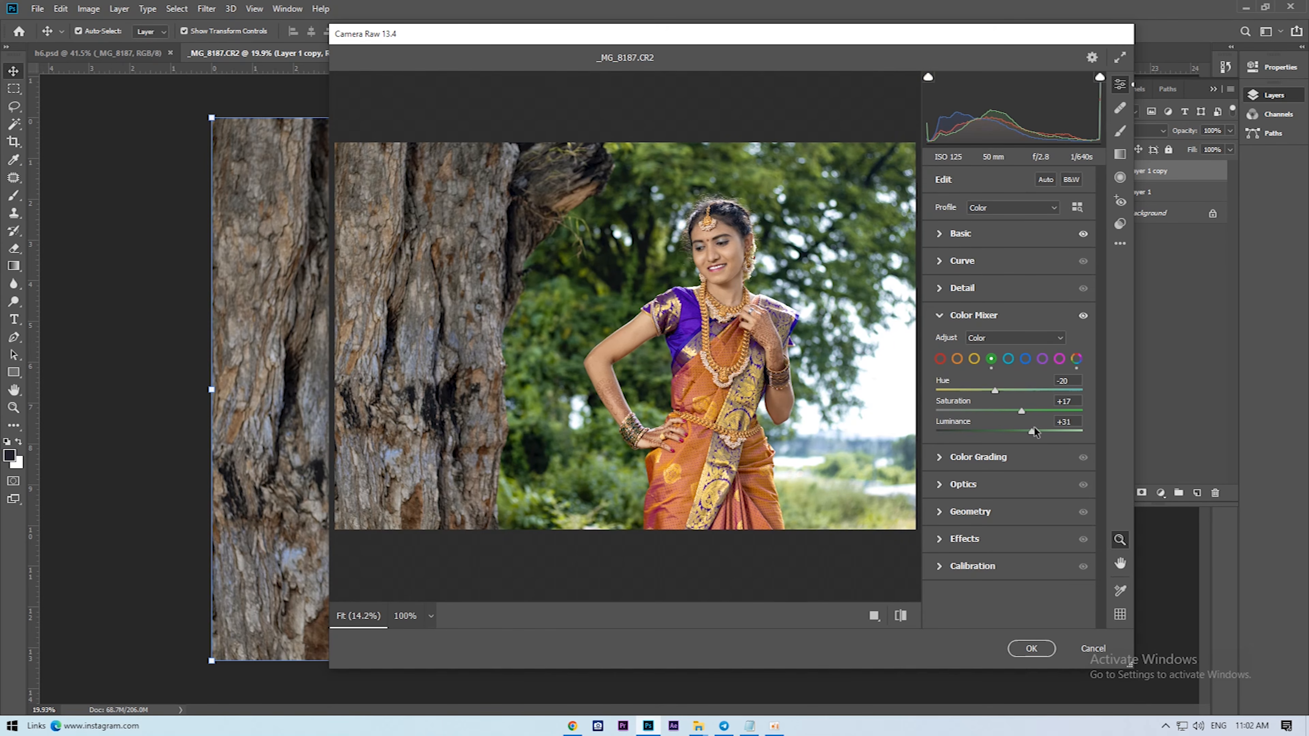
pyautogui.click(1023, 649)
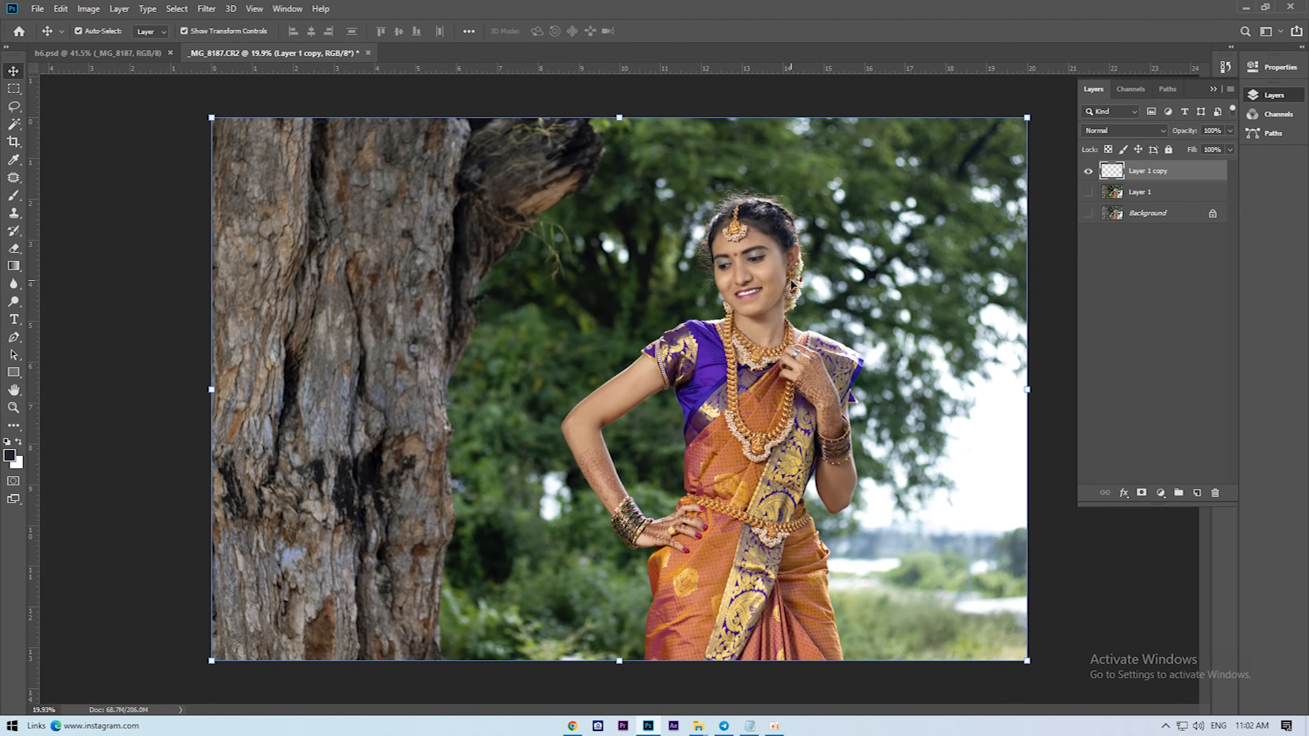
# - Show the Background layer and compare the original with the Layer 1 copy hidden and shown, examining the face and the full frame
pyautogui.click(1087, 213)
pyautogui.scroll(2, 809, 208)
pyautogui.scroll(-2, 809, 208)
pyautogui.click(1088, 171)
pyautogui.click(1087, 170)
pyautogui.scroll(2, 701, 289)
pyautogui.scroll(2, 856, 251)
pyautogui.scroll(-4, 794, 246)
pyautogui.scroll(6, 782, 267)
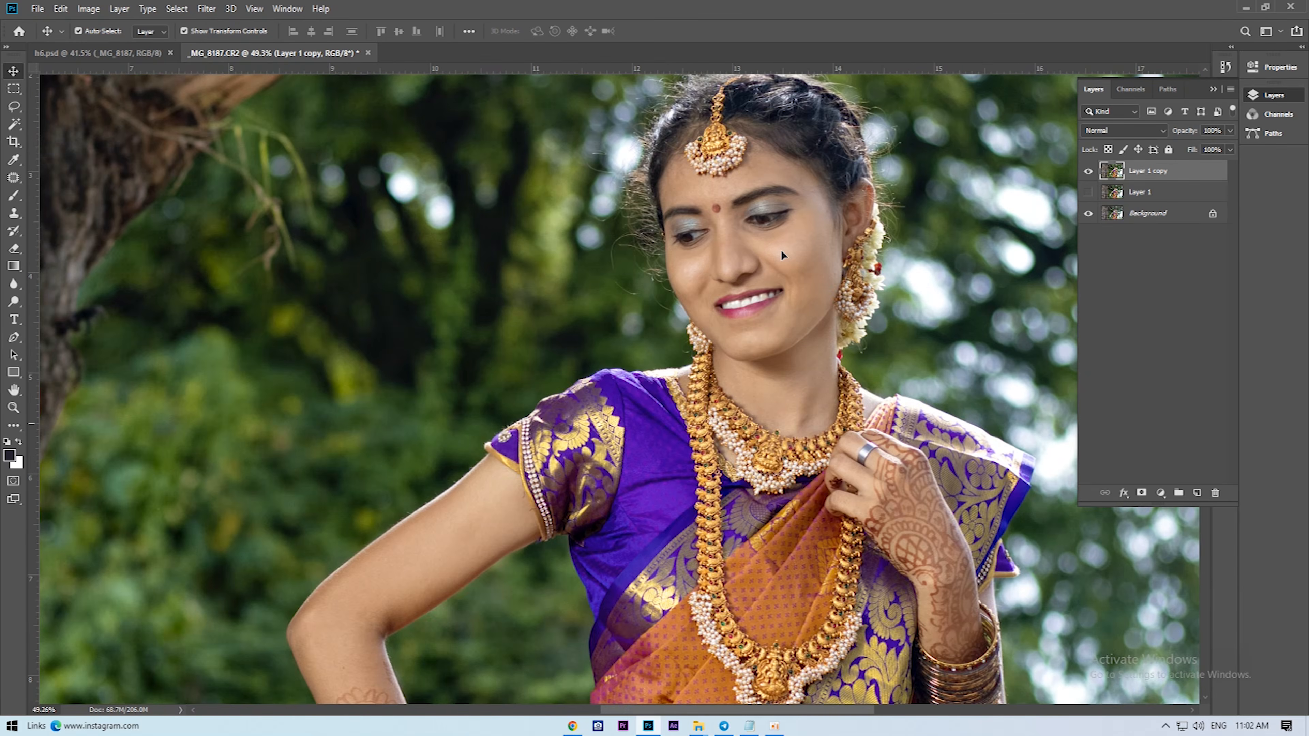
pyautogui.scroll(-4, 781, 249)
pyautogui.rightClick(782, 252)
pyautogui.click(760, 233)
pyautogui.scroll(-2, 761, 232)
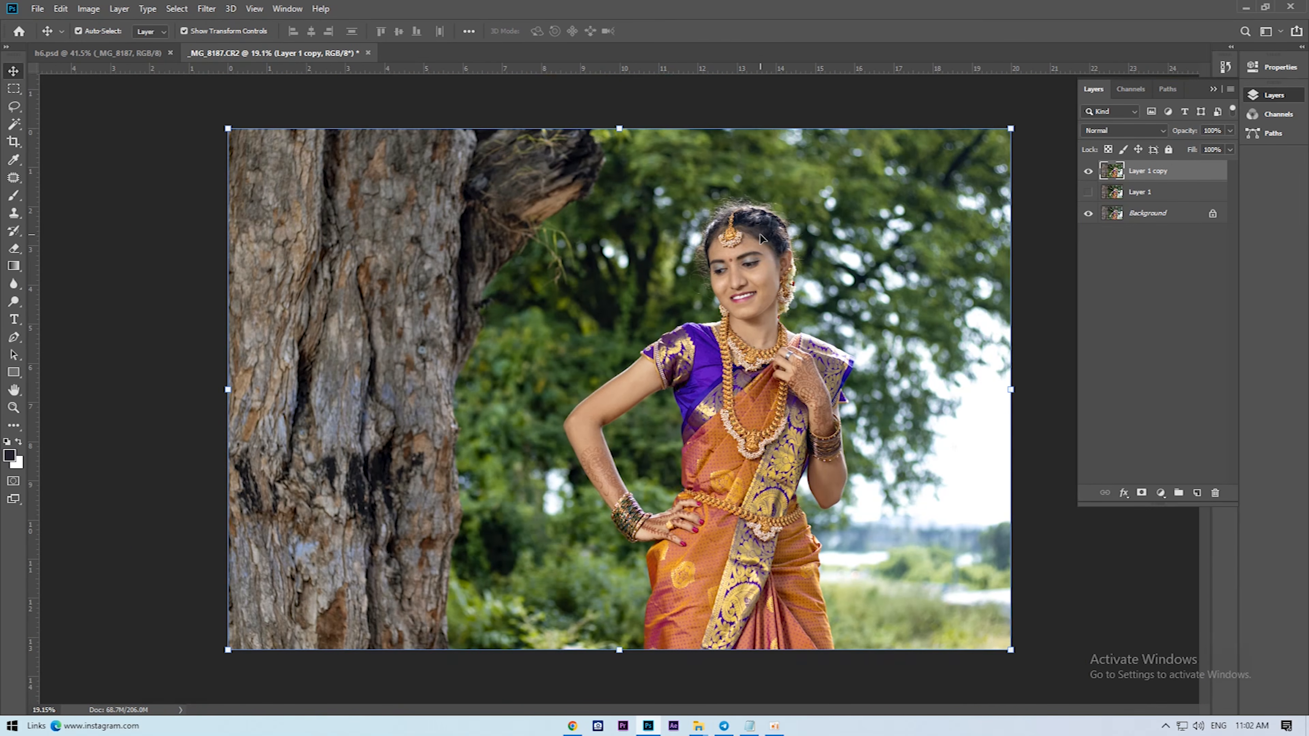